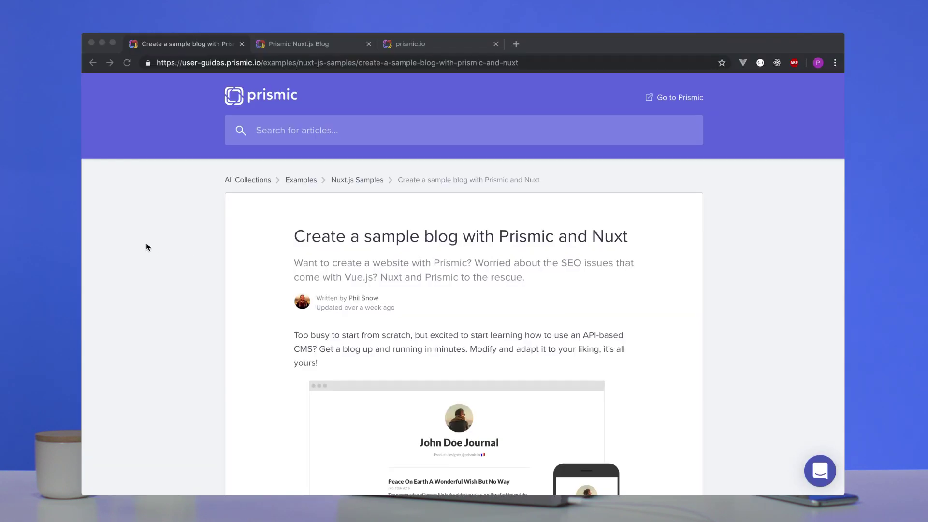
# - Launch the Terminal app through Spotlight search
pyautogui.scroll(-4, 146, 247)
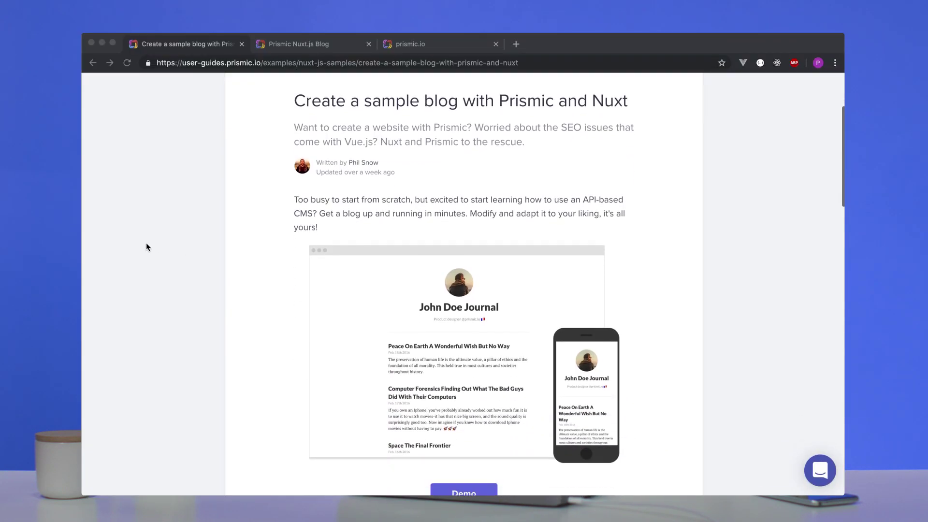
pyautogui.scroll(-6, 146, 247)
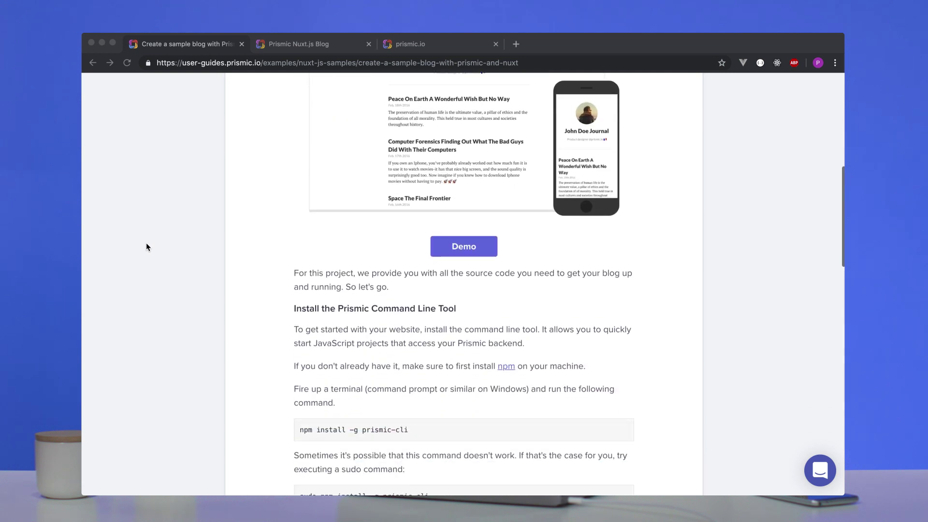
pyautogui.scroll(-3, 146, 246)
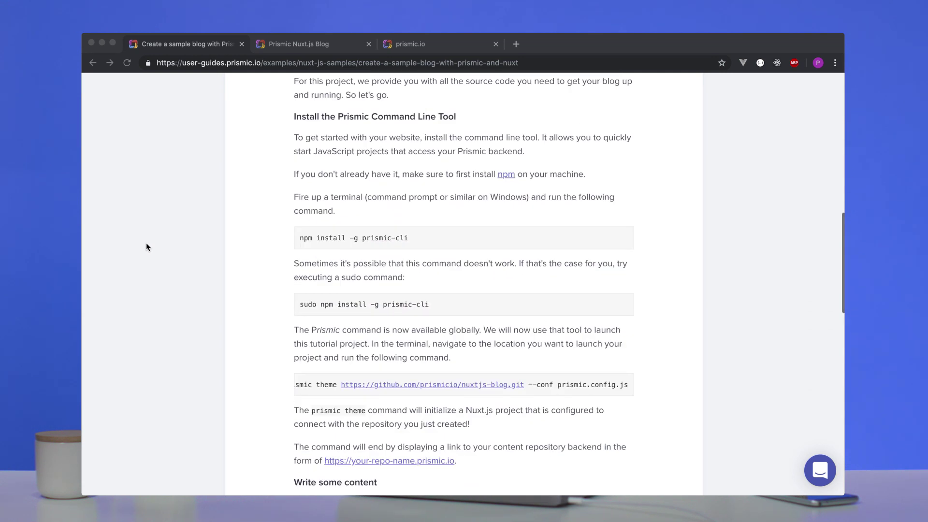
pyautogui.scroll(1, 146, 246)
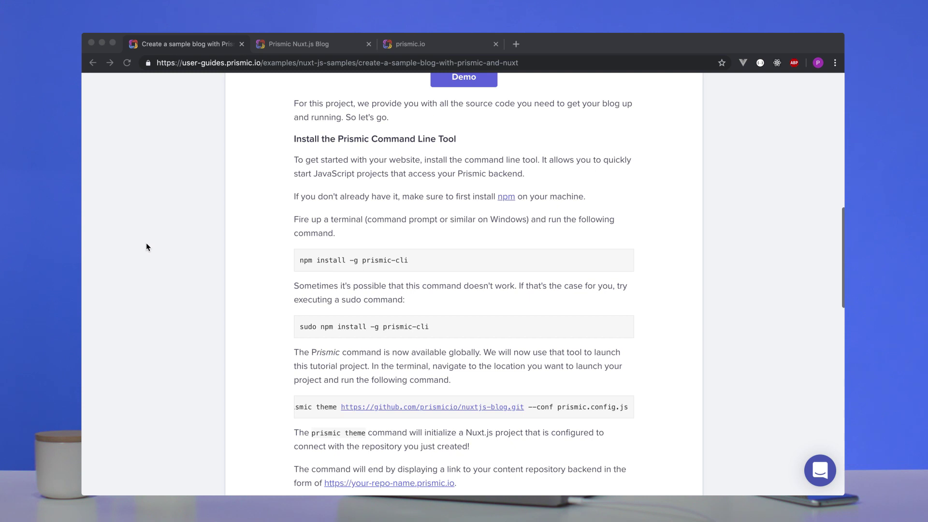
pyautogui.scroll(1, 146, 247)
pyautogui.press('super+space')
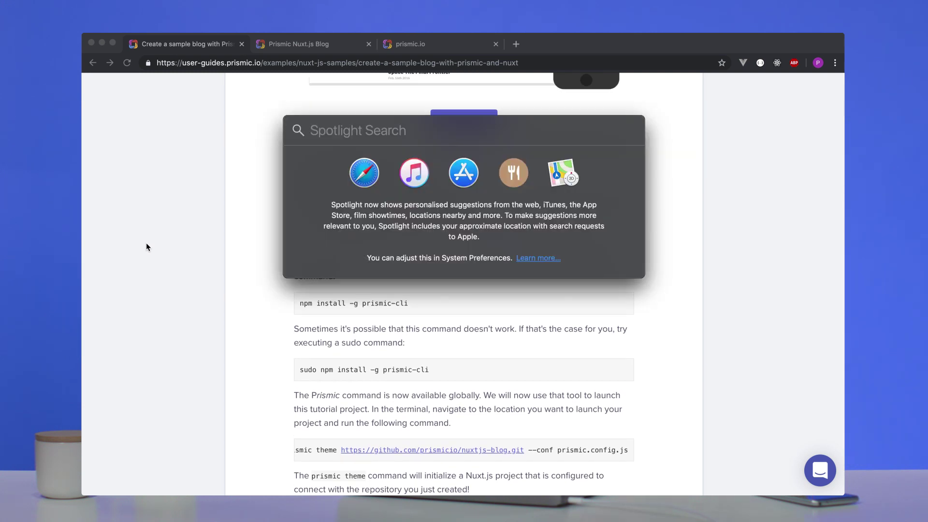
pyautogui.write('termin')
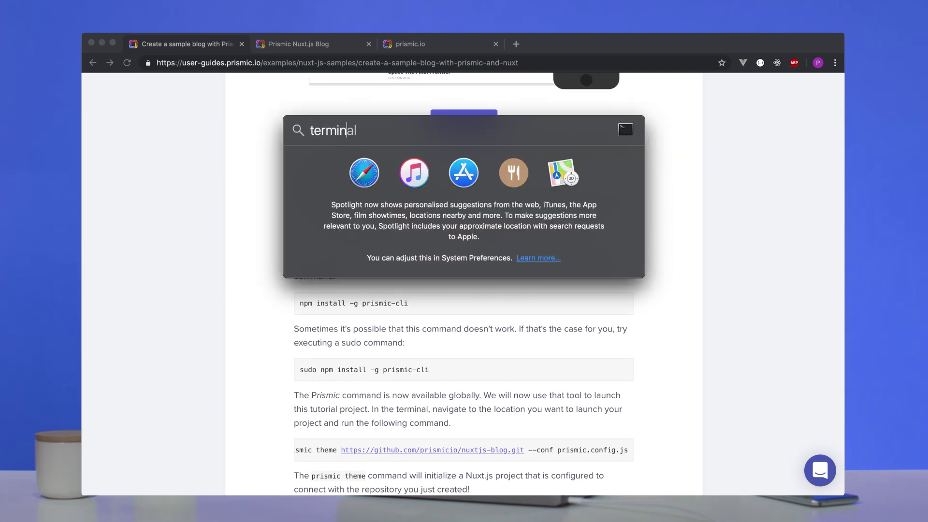
pyautogui.press('Return')
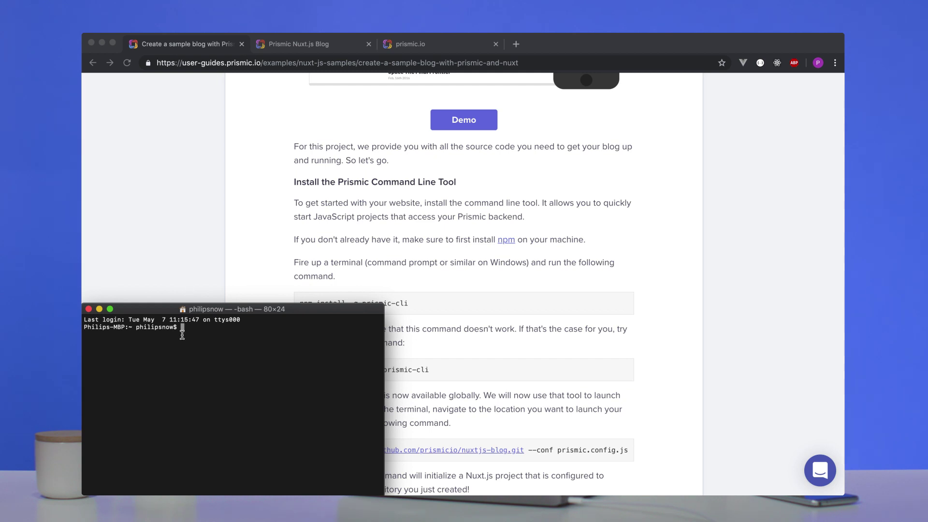
# - Return to the Prismic guide in Chrome and scroll to the prismic theme command
pyautogui.scroll(-2, 256, 273)
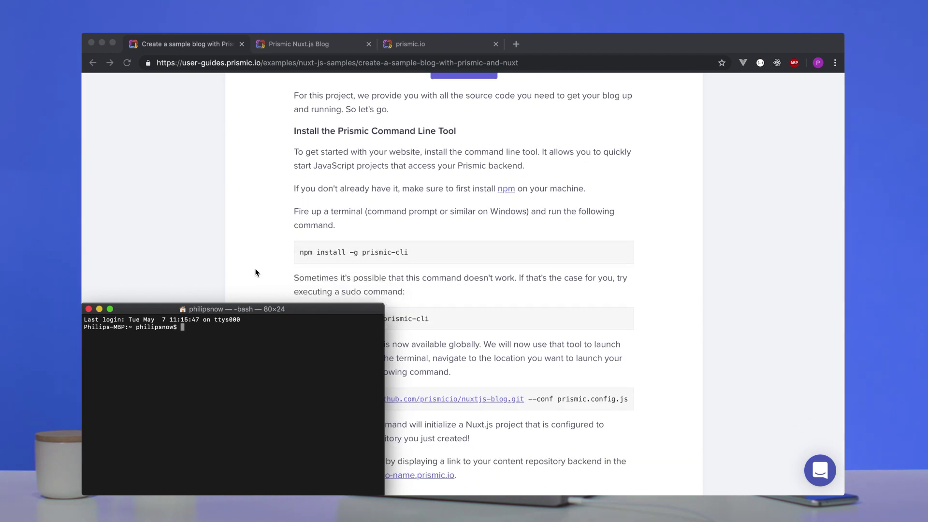
pyautogui.scroll(-2, 255, 273)
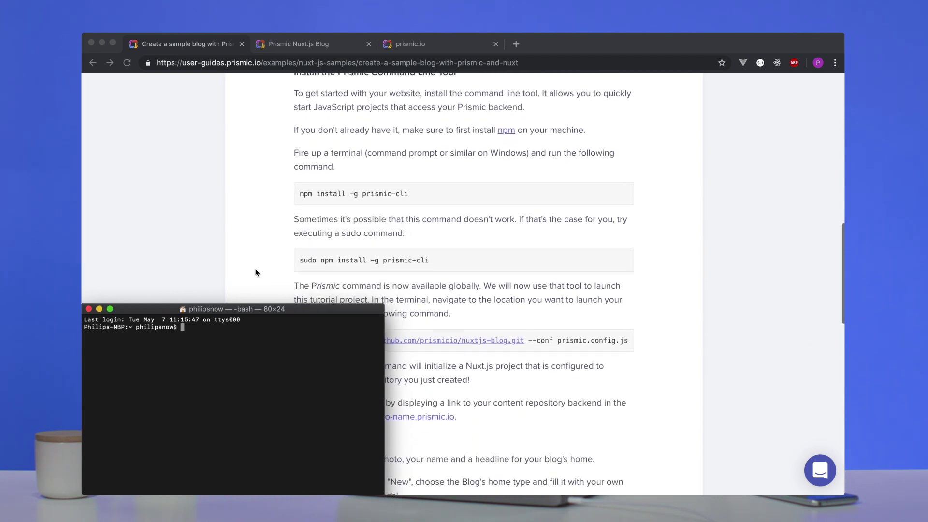
pyautogui.scroll(-2, 256, 272)
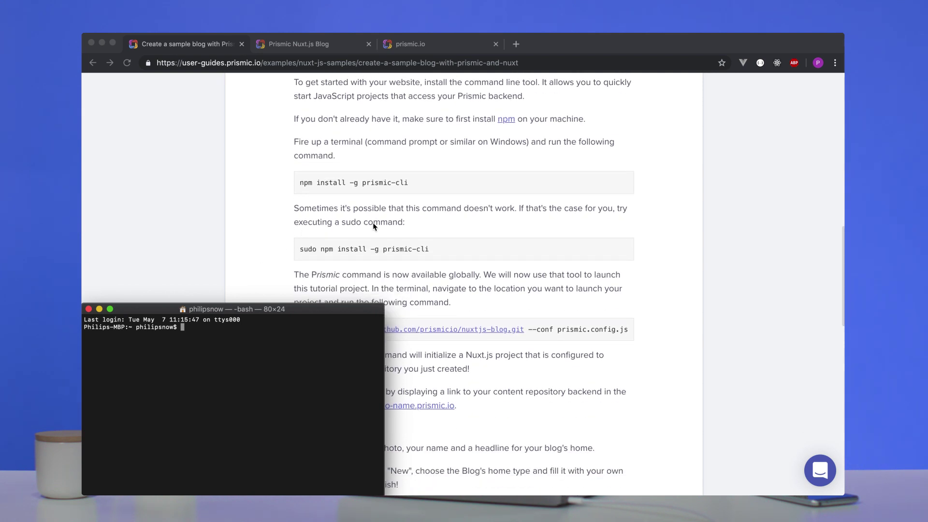
pyautogui.click(456, 227)
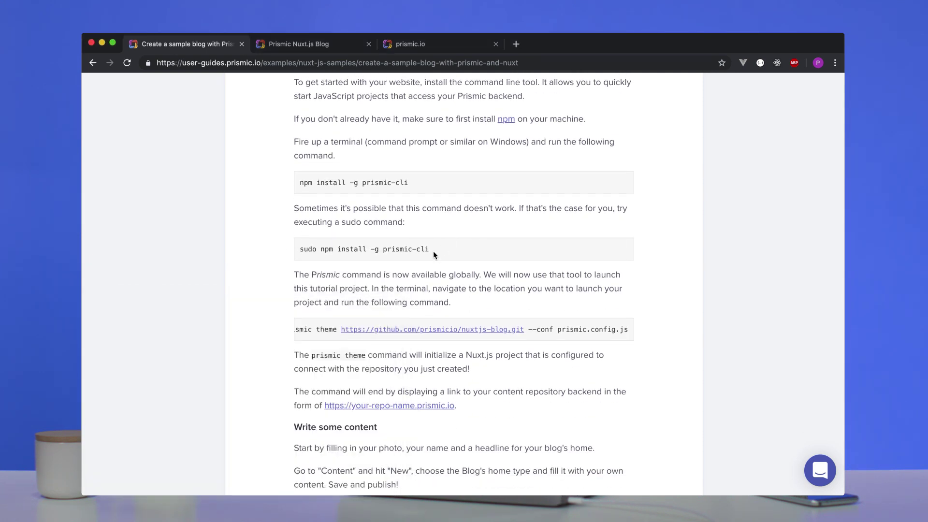
pyautogui.scroll(-1, 435, 249)
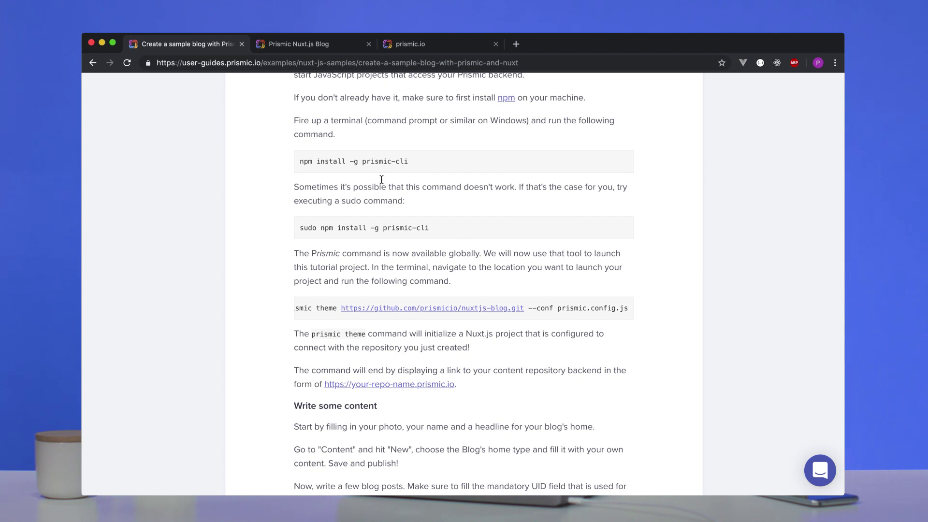
pyautogui.scroll(-2, 382, 182)
pyautogui.scroll(-2, 382, 179)
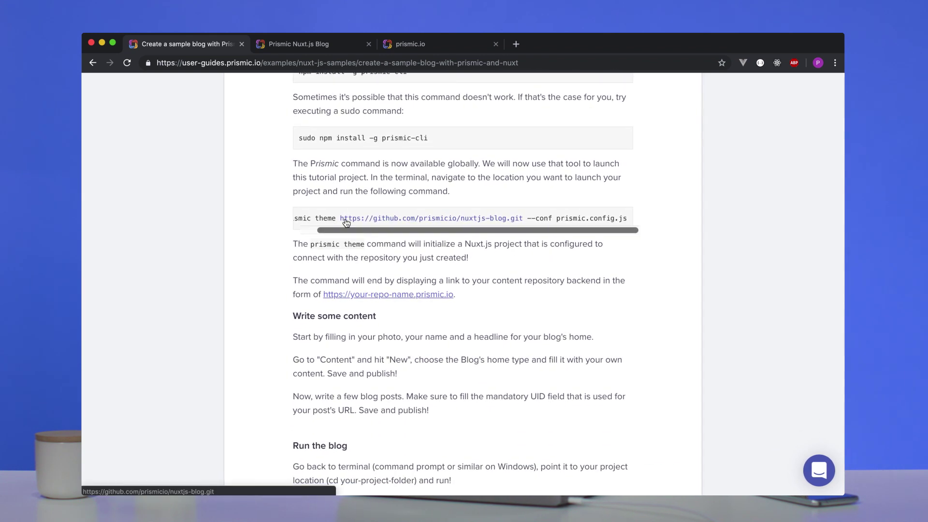
# - Copy the prismic theme command from the guide and run it in Terminal
pyautogui.tripleClick(316, 218)
pyautogui.press('super+c')
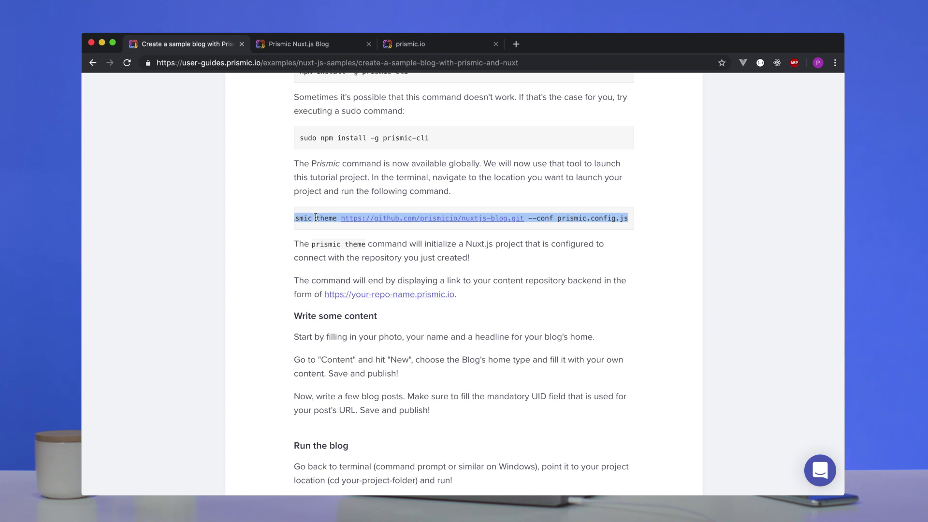
pyautogui.hotkey('ctrl', 'Up')
pyautogui.click(244, 373)
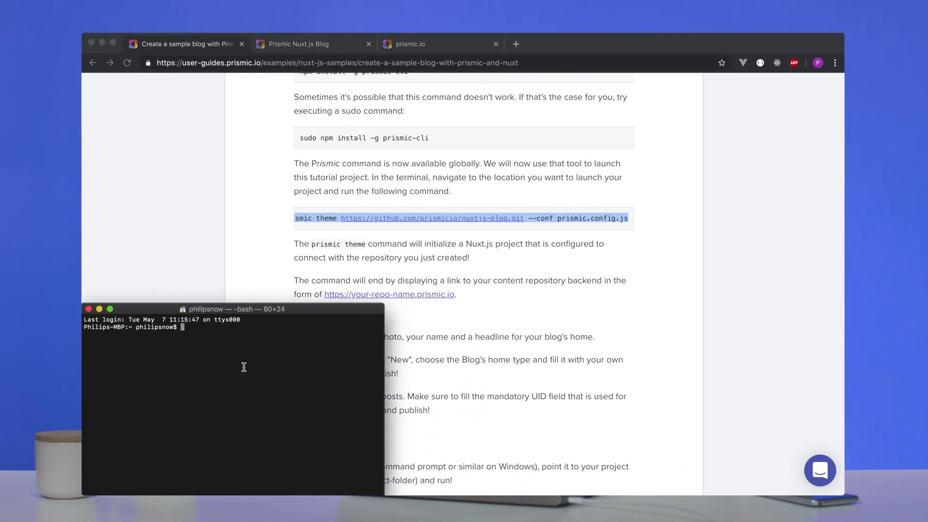
pyautogui.press('super+v')
pyautogui.press('Return')
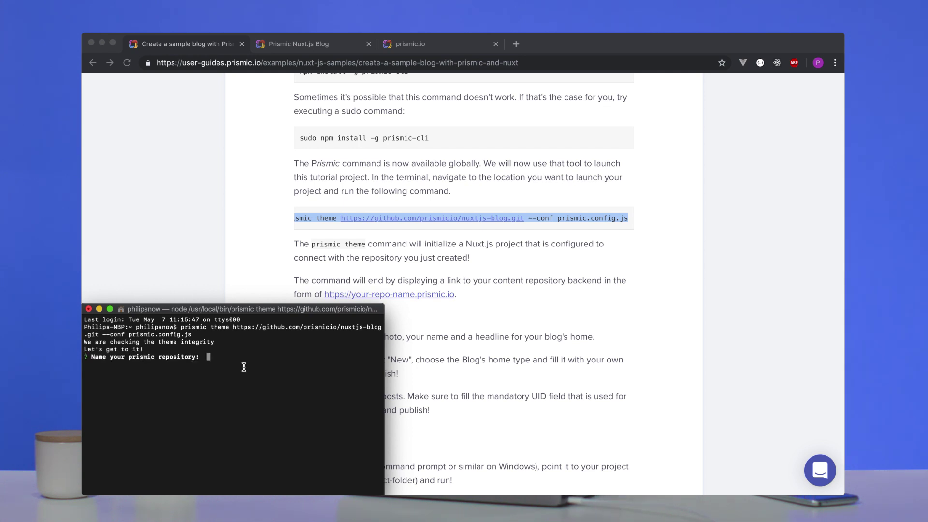
# - Name the repository nuxtblog2 and accept the default nuxtblog2 local folder
pyautogui.write('nuxtblog2')
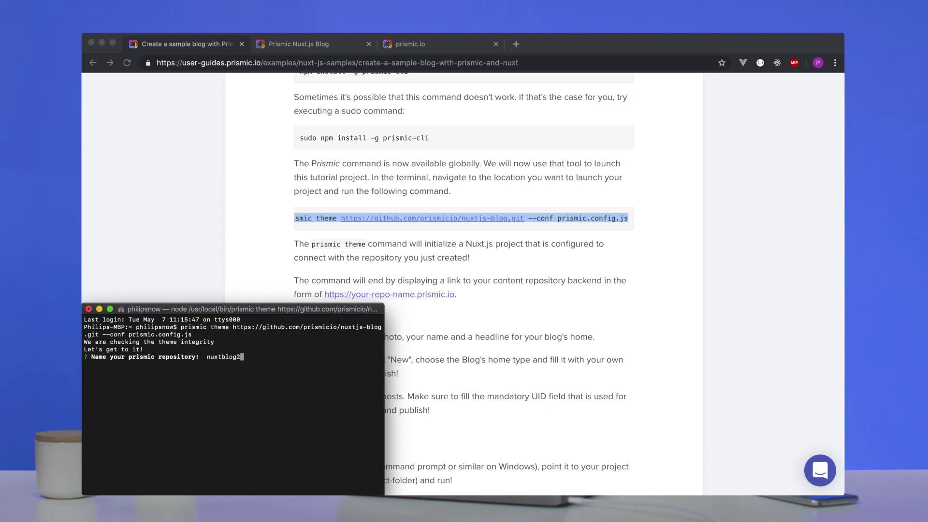
pyautogui.press('Return')
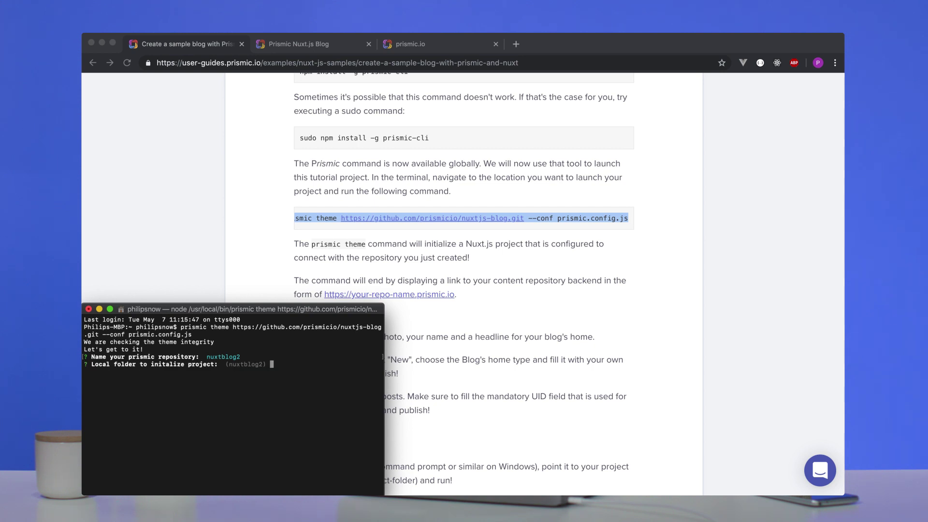
pyautogui.press('Return')
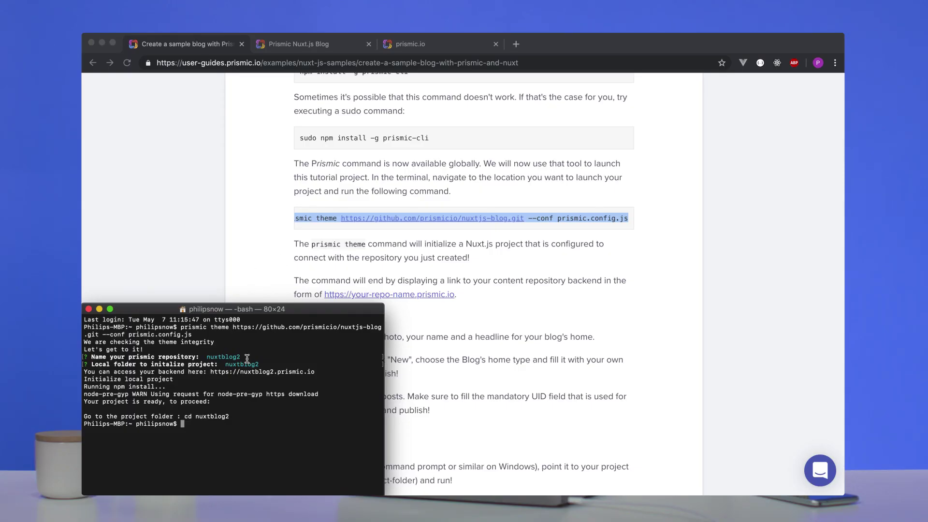
# - Reload the prismic.io dashboard, open nuxtblog2 and define English - Great Britain as main language
pyautogui.click(283, 262)
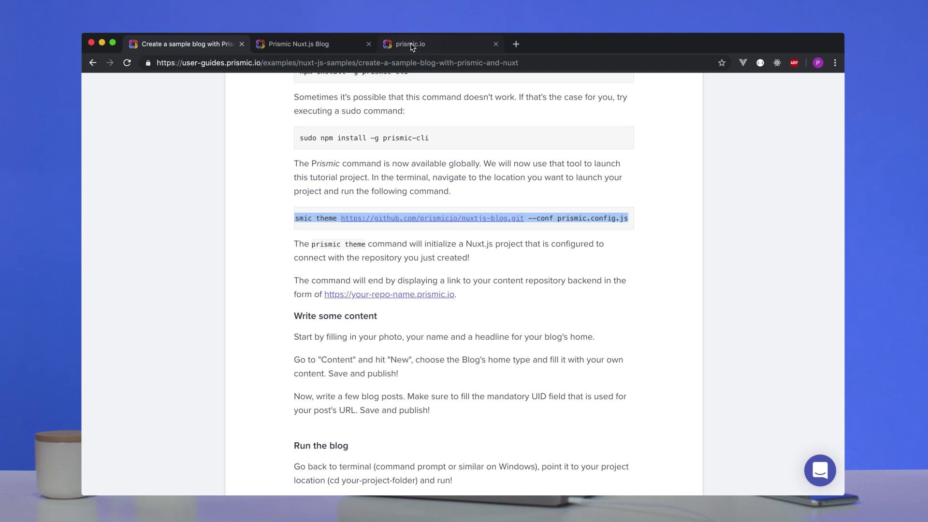
pyautogui.click(412, 45)
pyautogui.click(354, 64)
pyautogui.press('Return')
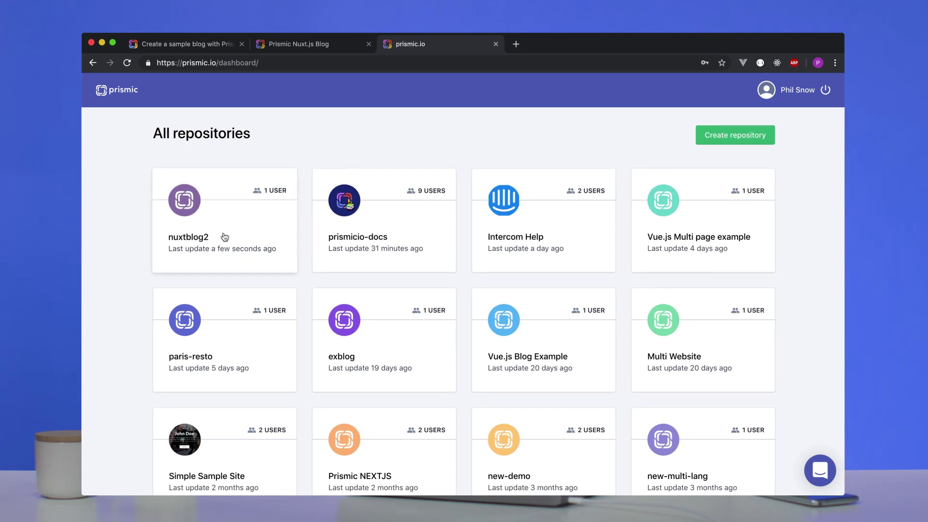
pyautogui.click(216, 233)
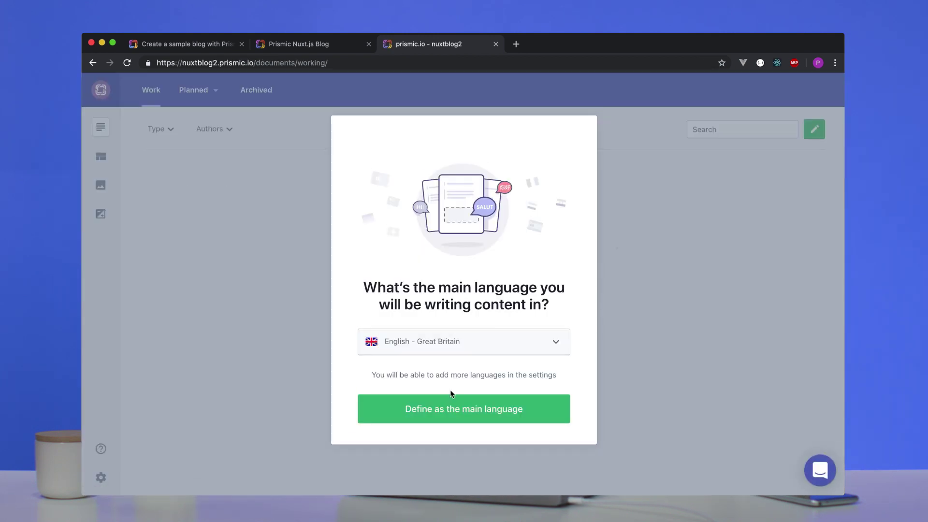
pyautogui.click(449, 412)
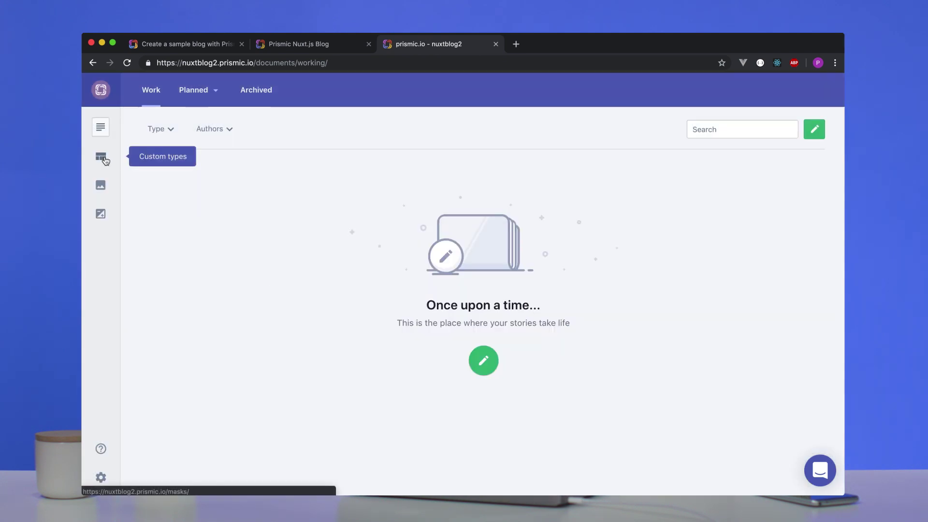
pyautogui.click(101, 157)
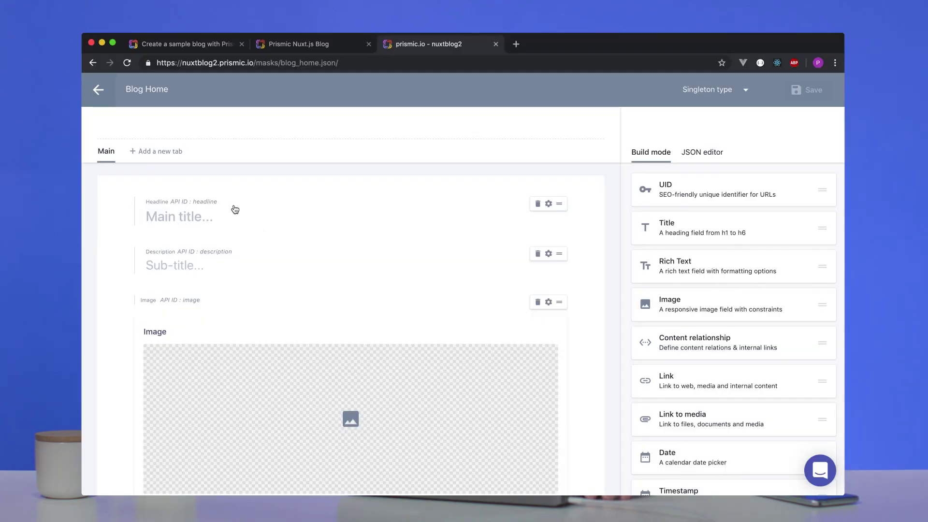
pyautogui.scroll(-2, 278, 346)
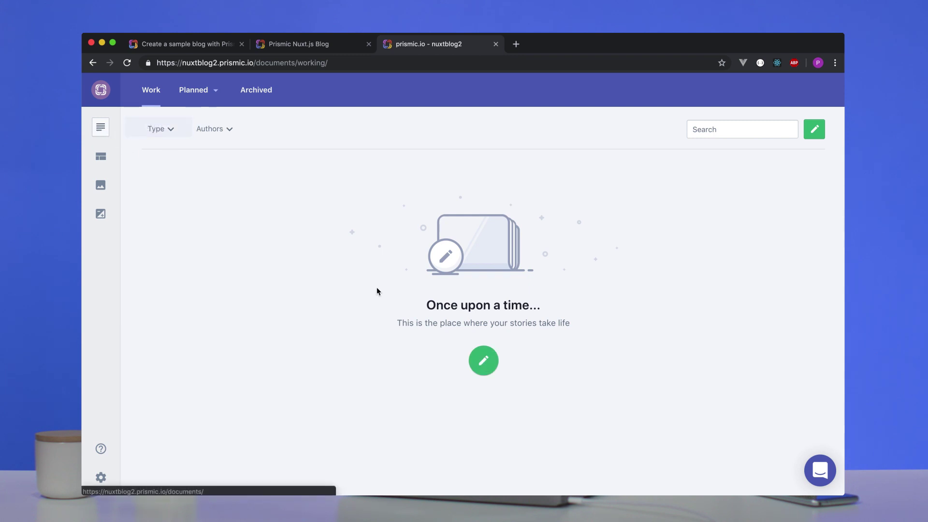
# - Create a Blog Home document headlined 'Manchester United Bible' with description 'Glory Glory Man United!'
pyautogui.click(485, 370)
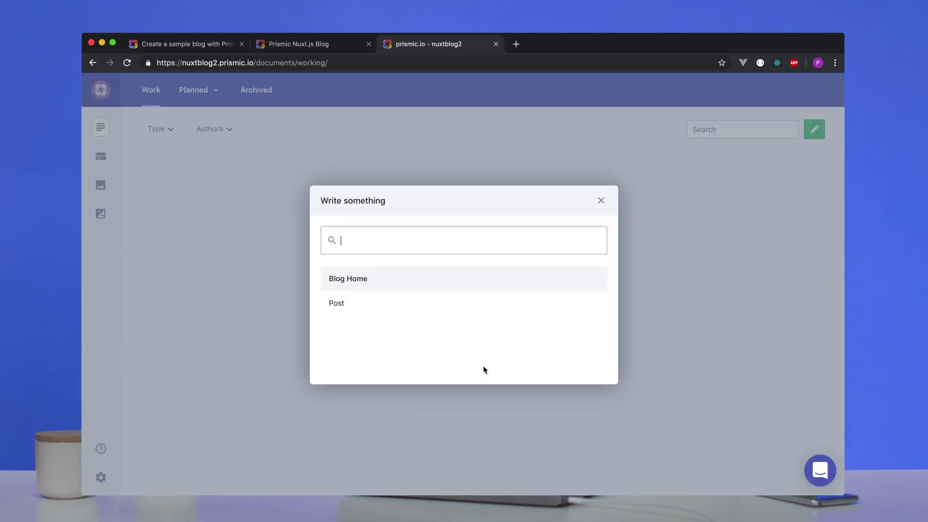
pyautogui.click(368, 280)
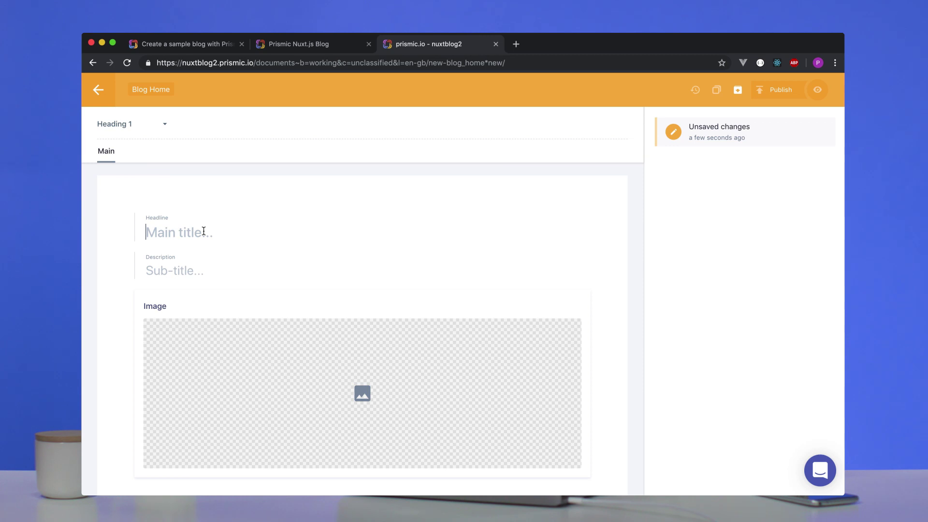
pyautogui.write('Manchest')
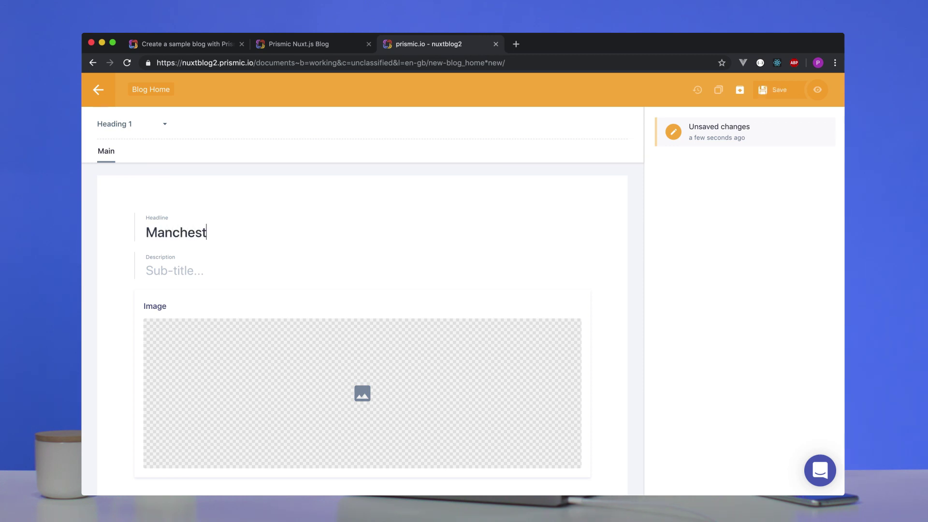
pyautogui.write('er Bi')
pyautogui.press('BackSpace')
pyautogui.write('United Bib')
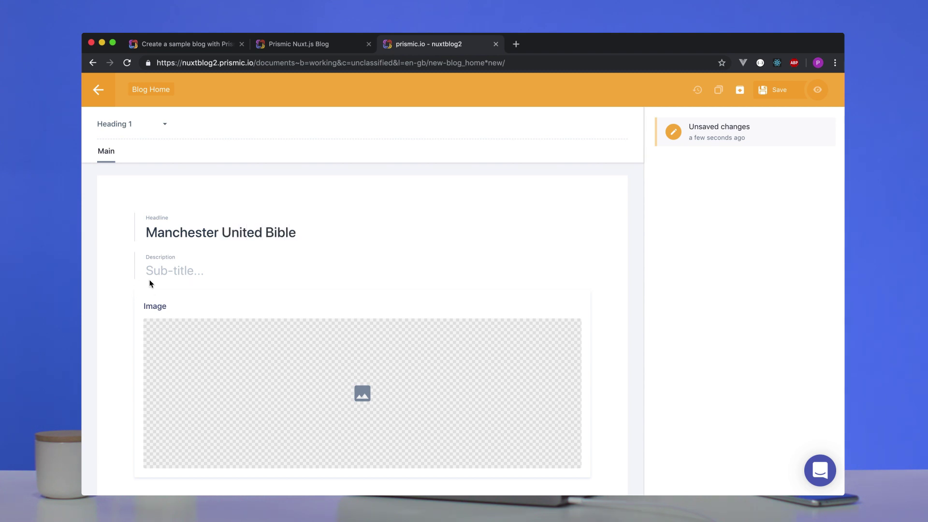
pyautogui.write('Go')
pyautogui.press('BackSpace')
pyautogui.write('lory Glory BGlory')
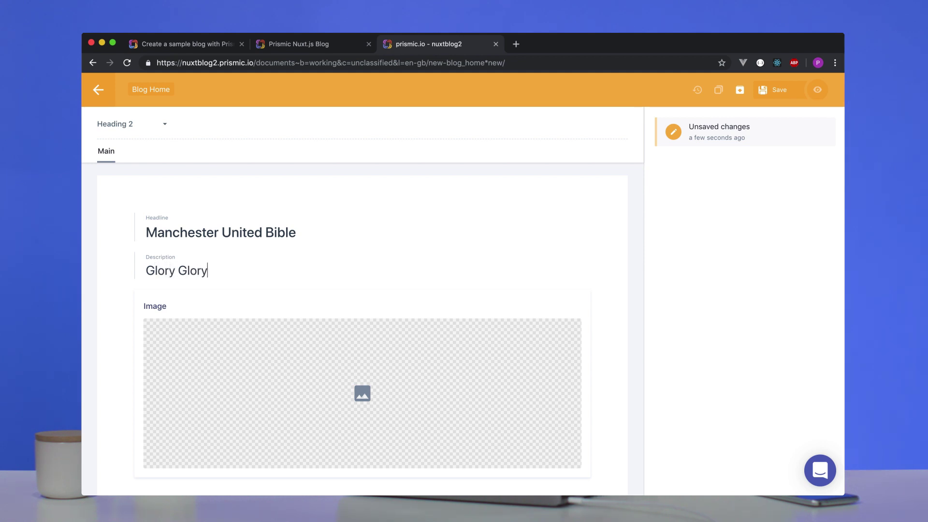
pyautogui.write(' Man United!')
# - Upload the Manchester United crest PNG from Downloads and insert it into the Image field
pyautogui.scroll(-1, 377, 401)
pyautogui.click(366, 394)
pyautogui.hotkey('ctrl', 'Up')
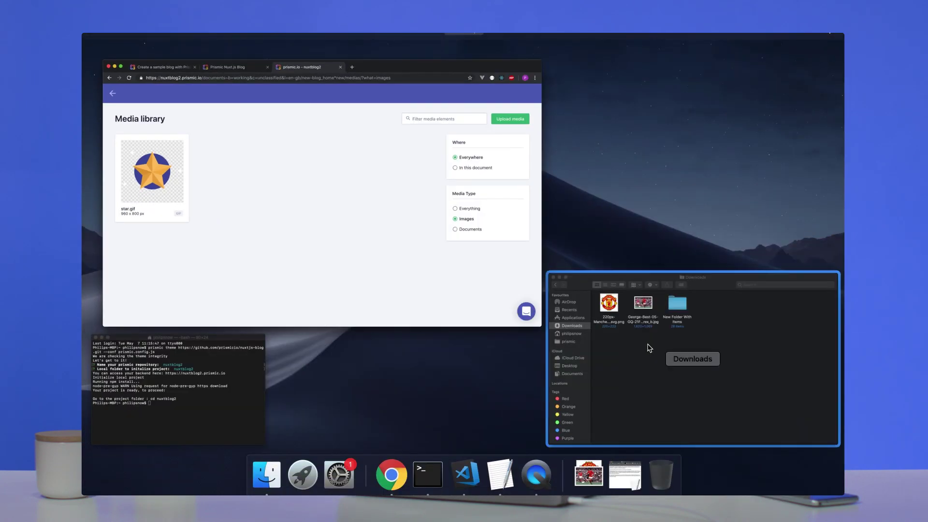
pyautogui.click(632, 356)
pyautogui.moveTo(438, 82); pyautogui.dragTo(183, 209)
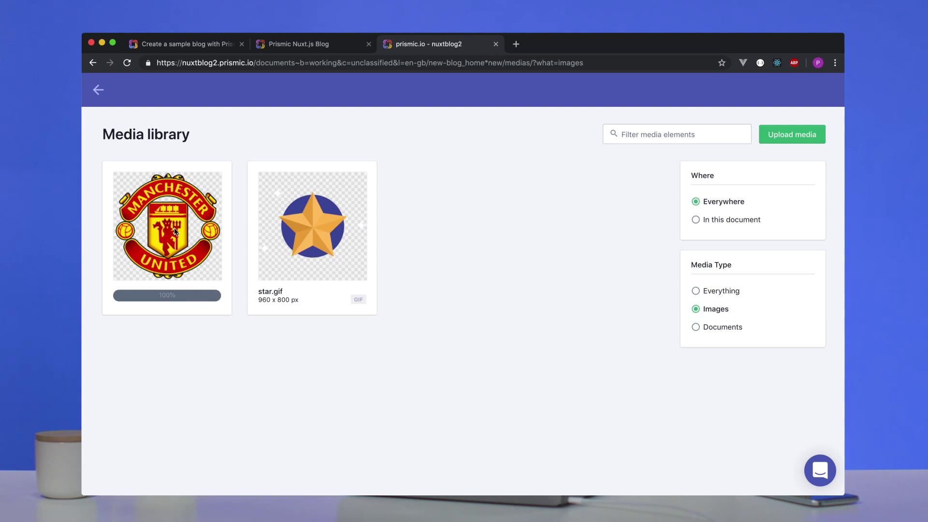
pyautogui.click(184, 222)
# - Save the Blog Home document and publish it immediately
pyautogui.click(775, 90)
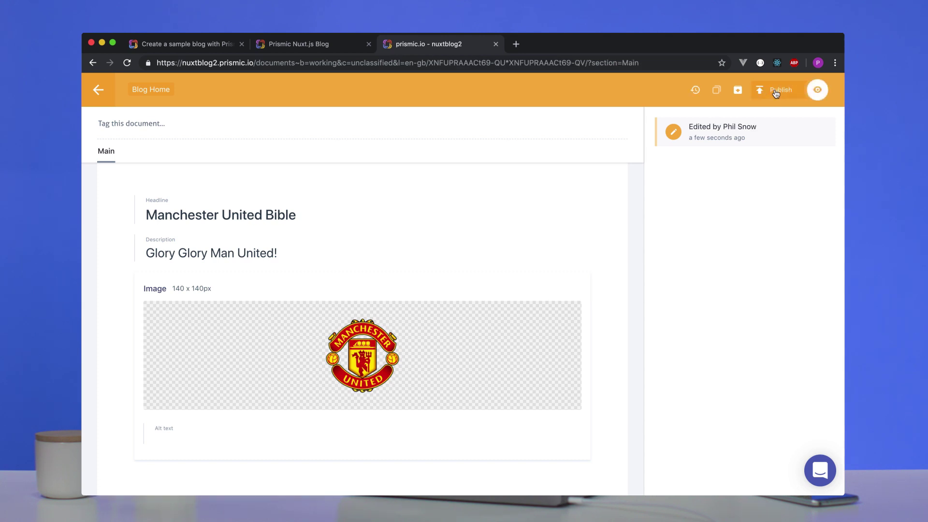
pyautogui.click(776, 91)
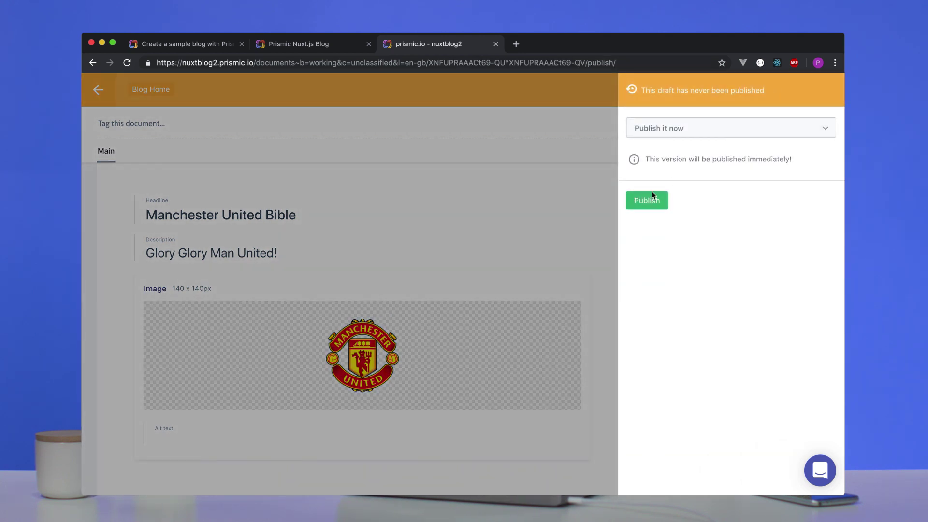
pyautogui.click(643, 202)
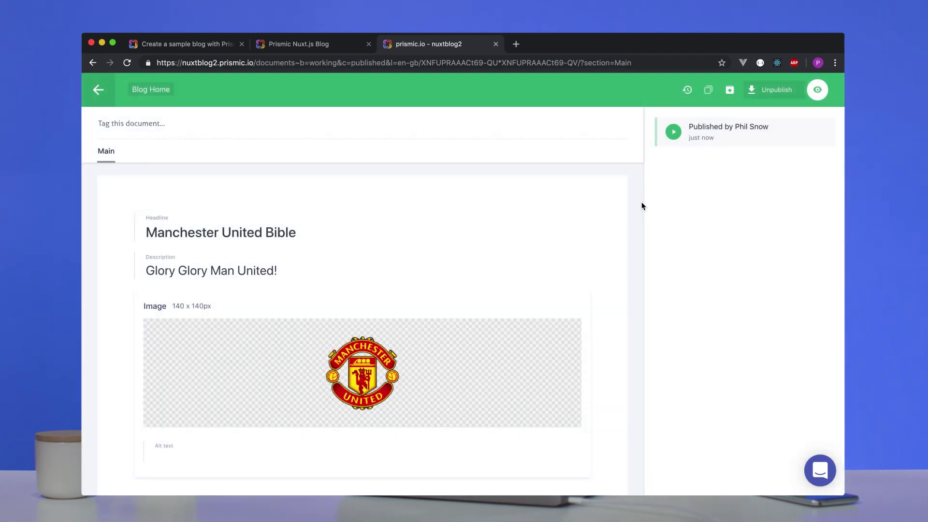
# - Open the Post custom type from Custom Types and view its slice zone
pyautogui.click(96, 88)
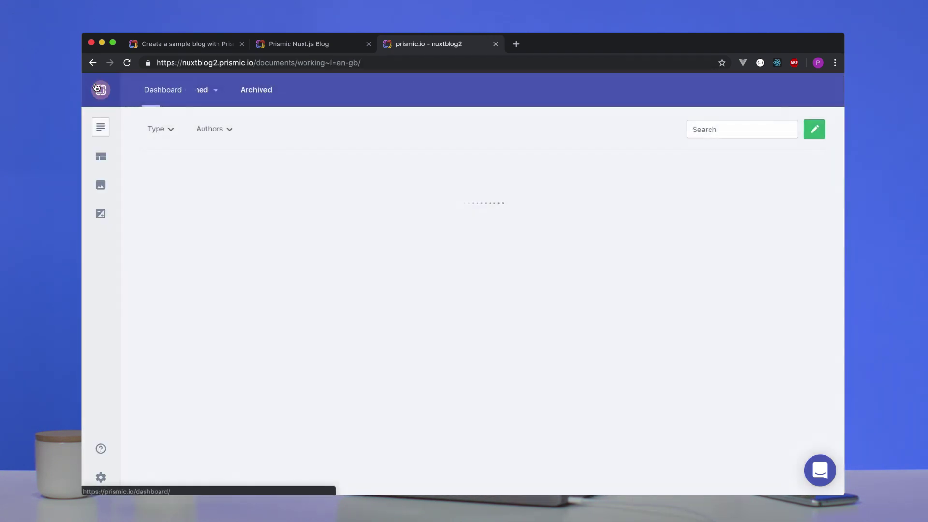
pyautogui.click(102, 165)
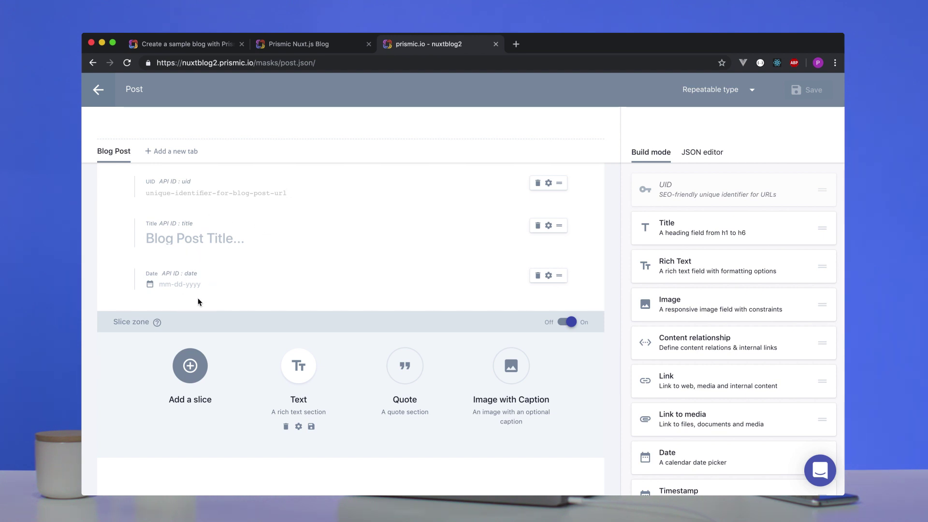
pyautogui.scroll(-3, 203, 324)
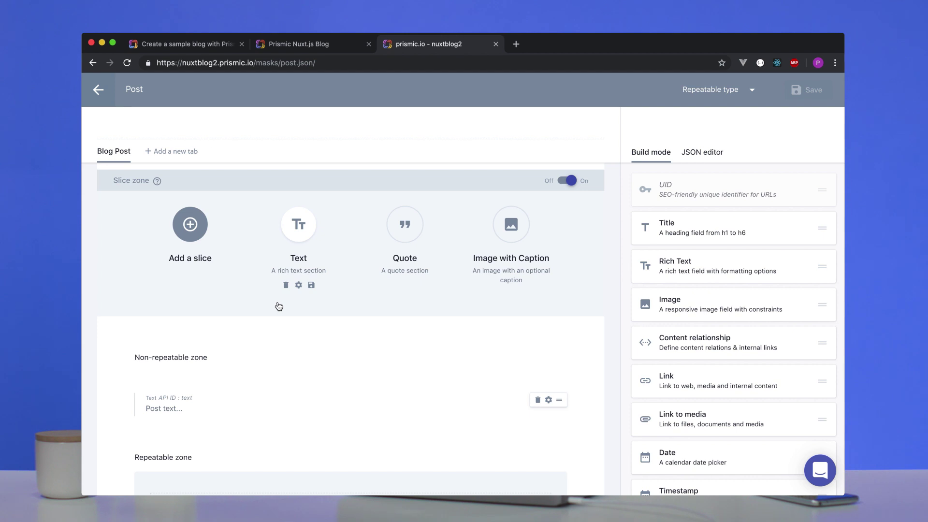
# - Inspect the Quote slice's quote field and the Image with Caption slice's image and caption fields
pyautogui.scroll(-1, 309, 315)
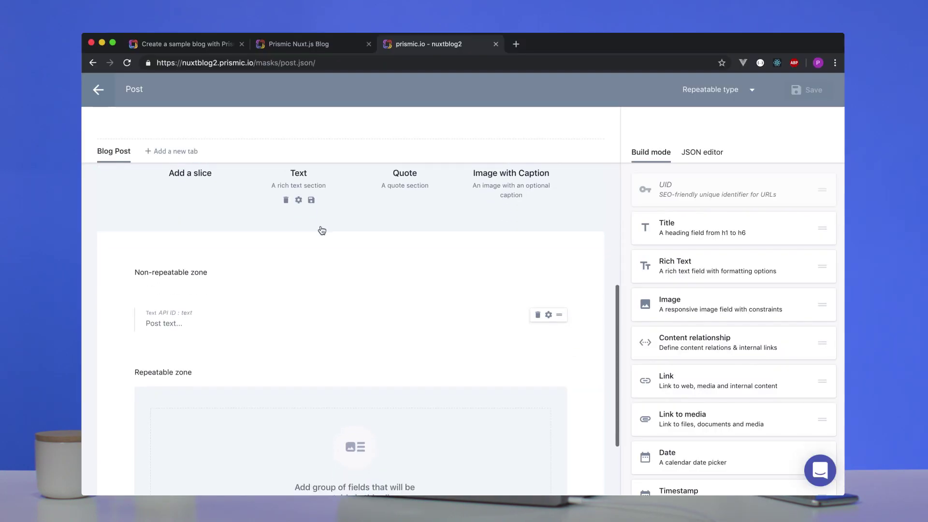
pyautogui.scroll(2, 177, 312)
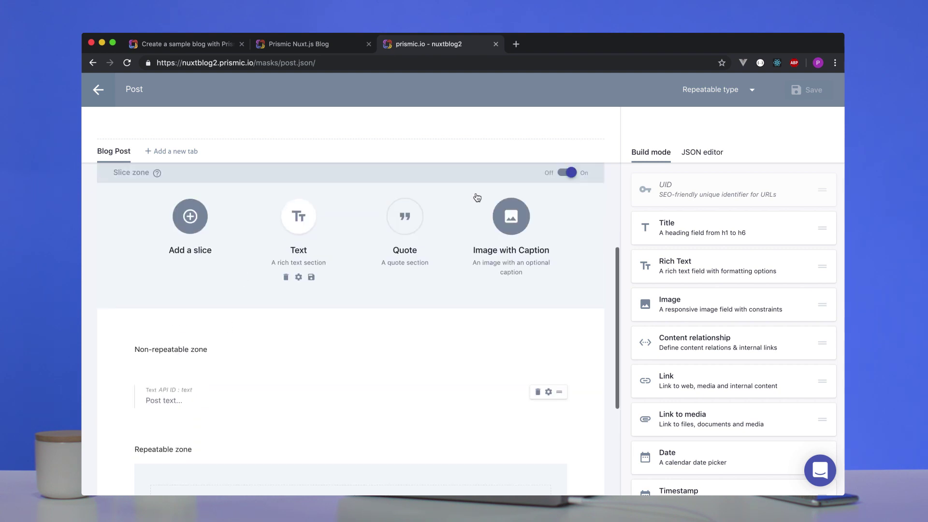
pyautogui.click(405, 218)
pyautogui.scroll(-2, 288, 357)
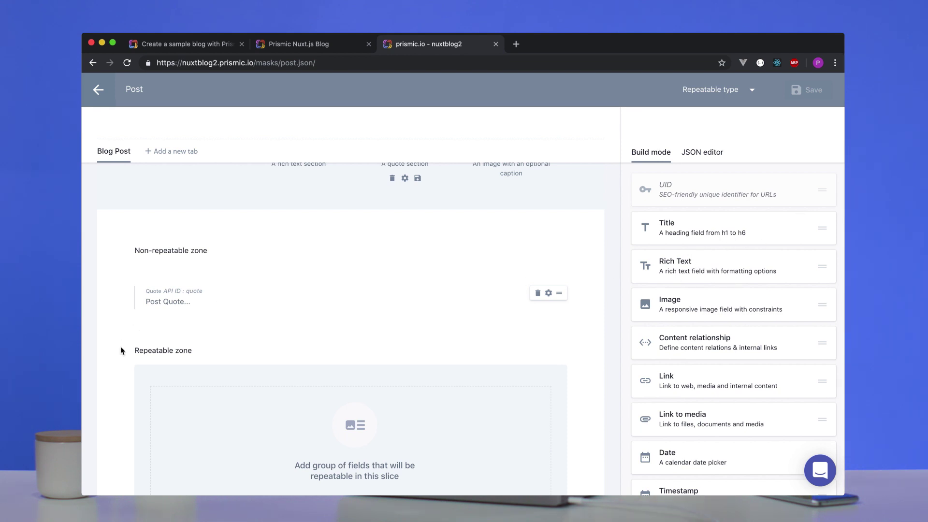
pyautogui.scroll(2, 137, 341)
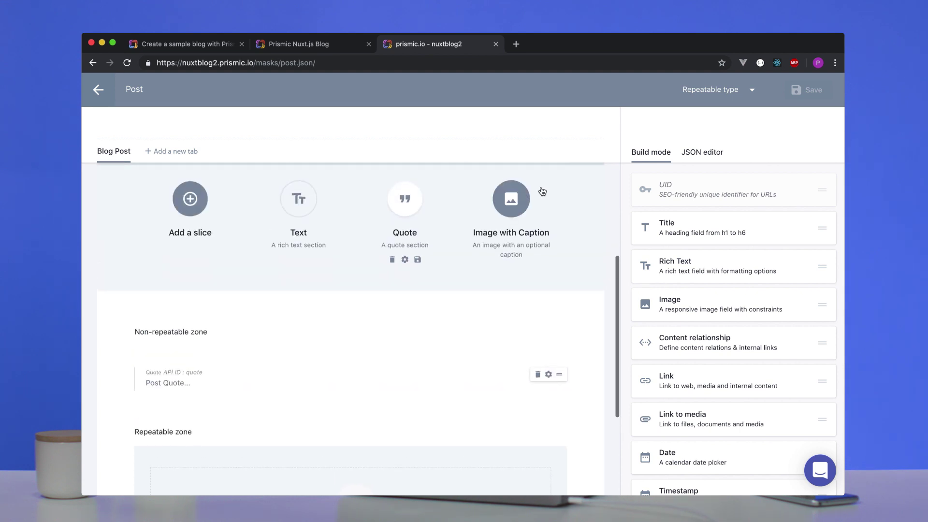
pyautogui.click(522, 194)
pyautogui.scroll(-5, 374, 335)
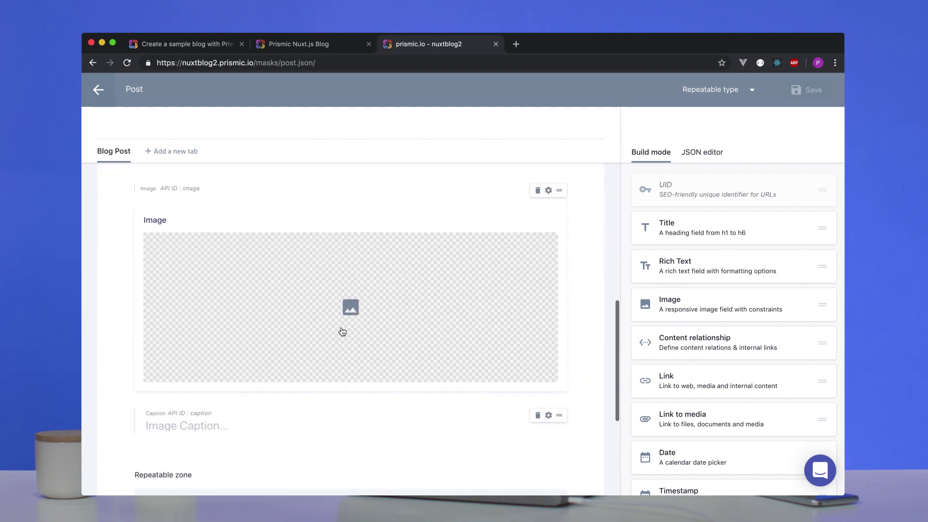
pyautogui.scroll(1, 289, 317)
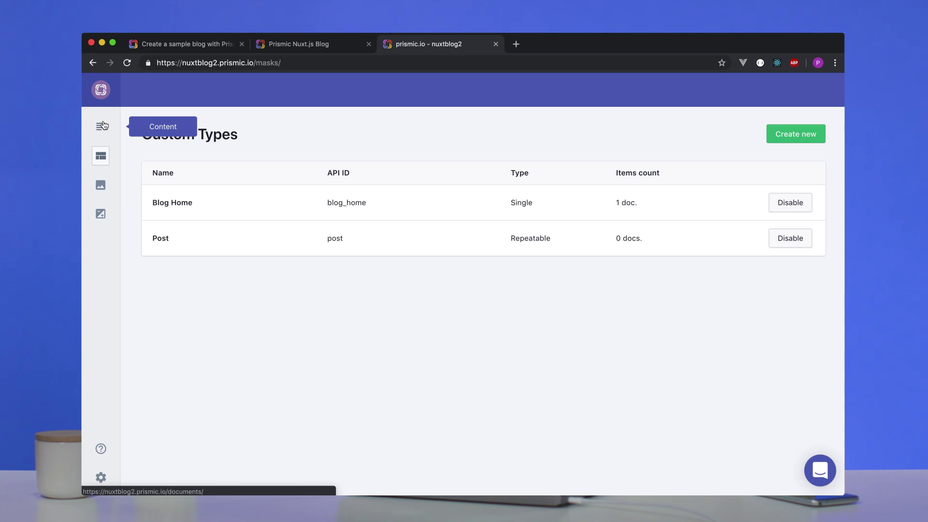
# - Create a new Post document with UID georgy-best
pyautogui.click(100, 126)
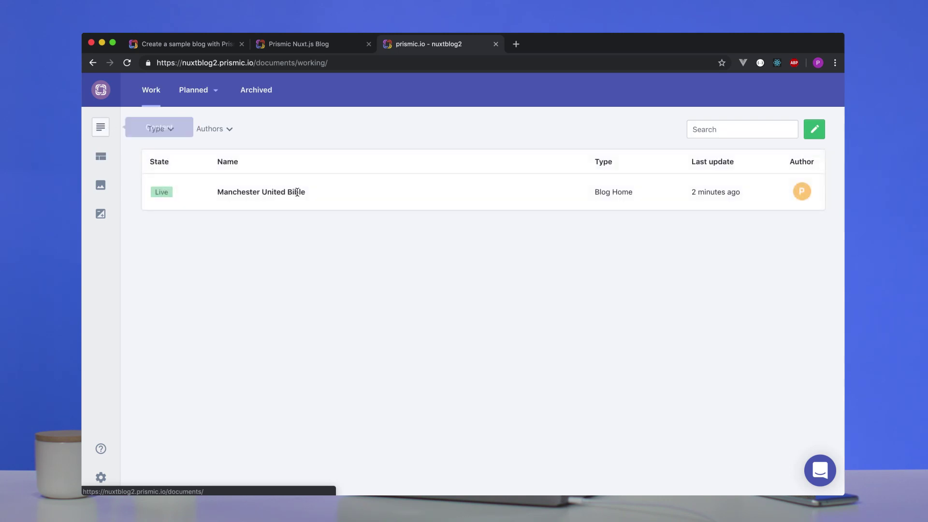
pyautogui.click(816, 136)
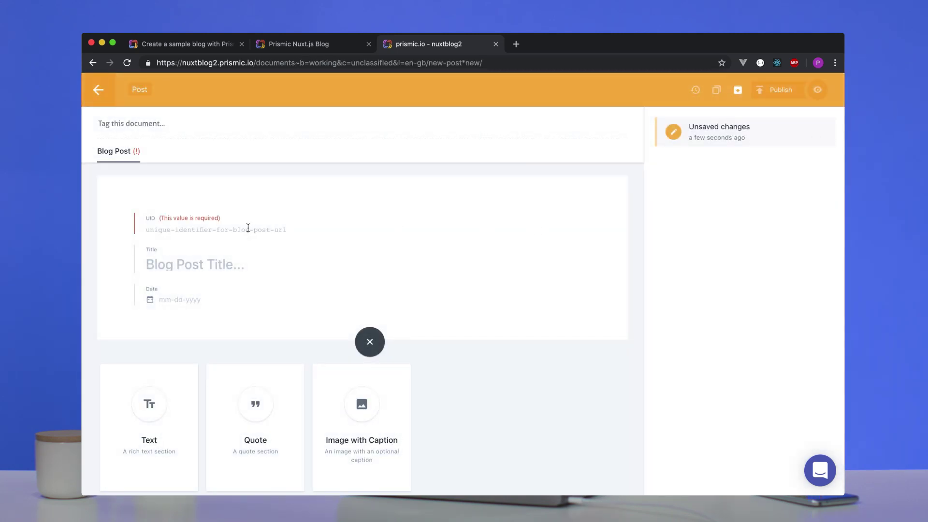
pyautogui.write('ger')
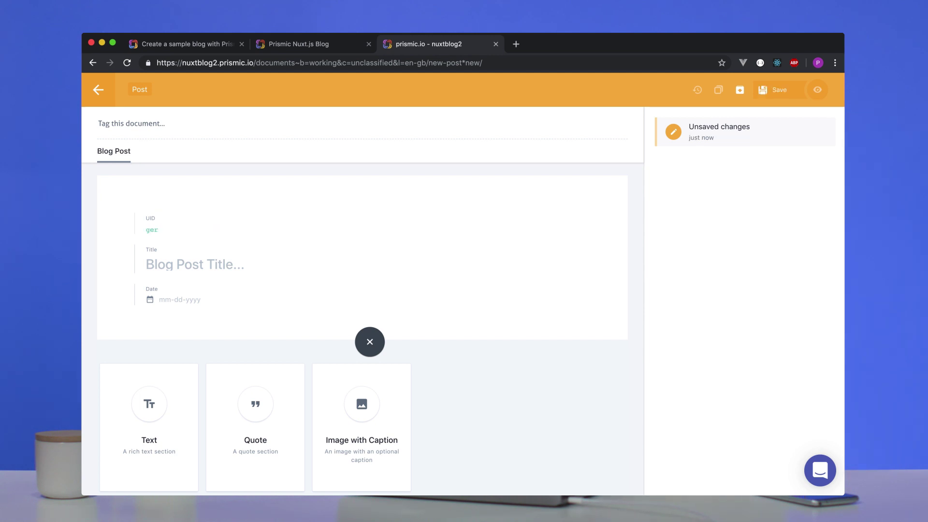
pyautogui.write('rgy-best')
# - Give the post the title 'George Best' and the date 05-07-2019
pyautogui.click(192, 264)
pyautogui.write('Gergo')
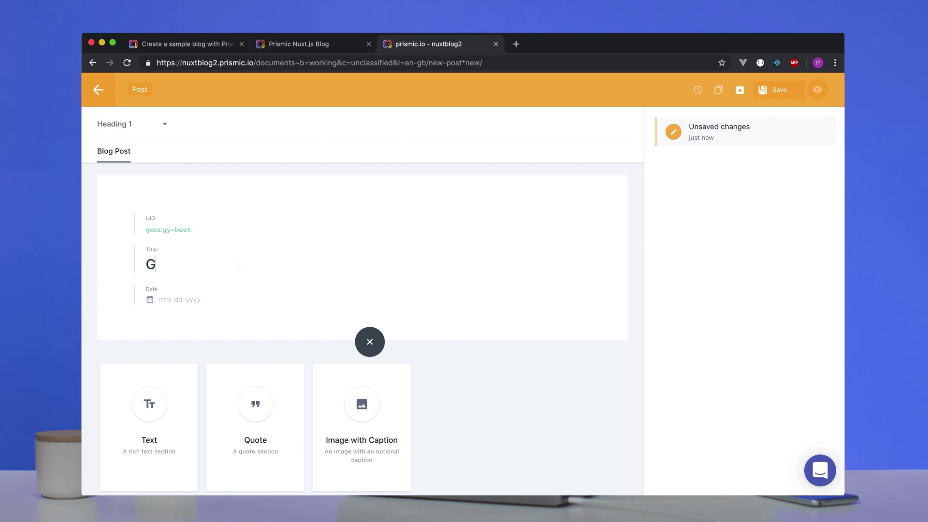
pyautogui.press('BackSpace')
pyautogui.write('orge Best')
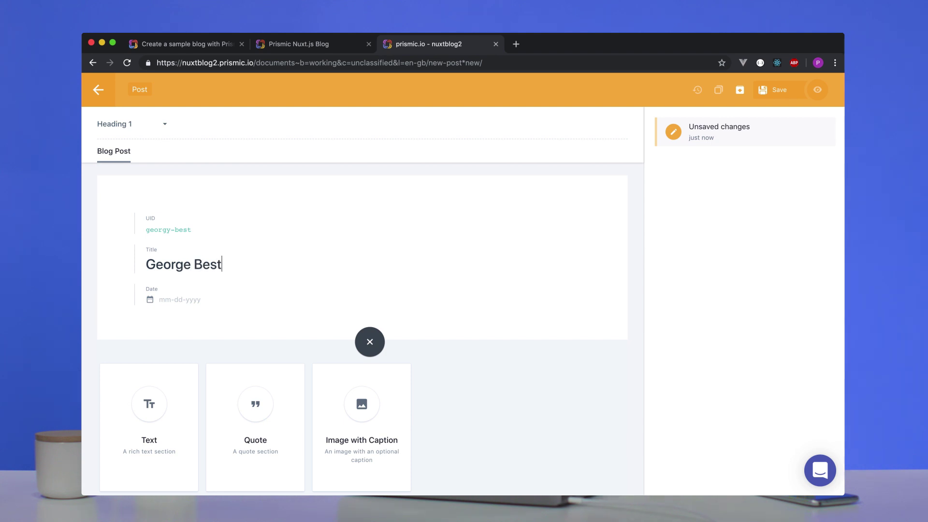
pyautogui.click(163, 300)
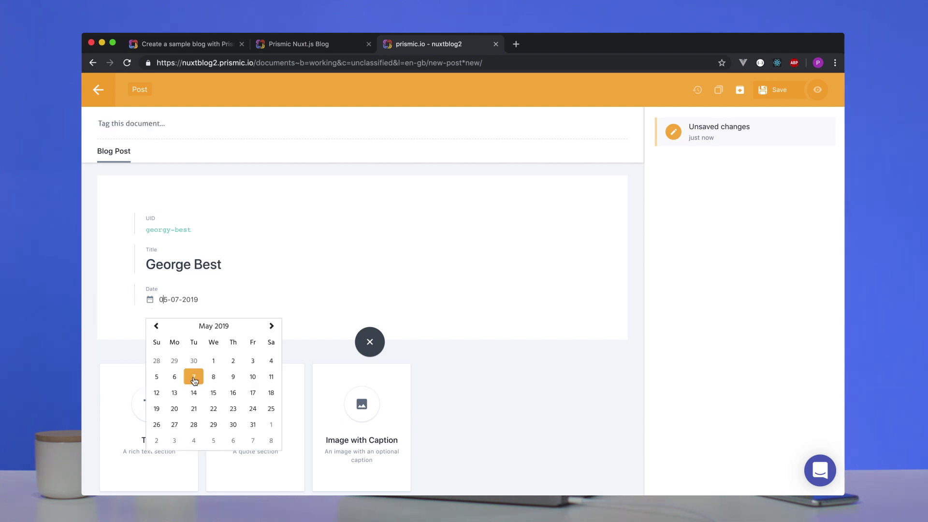
pyautogui.click(195, 382)
pyautogui.scroll(-2, 274, 298)
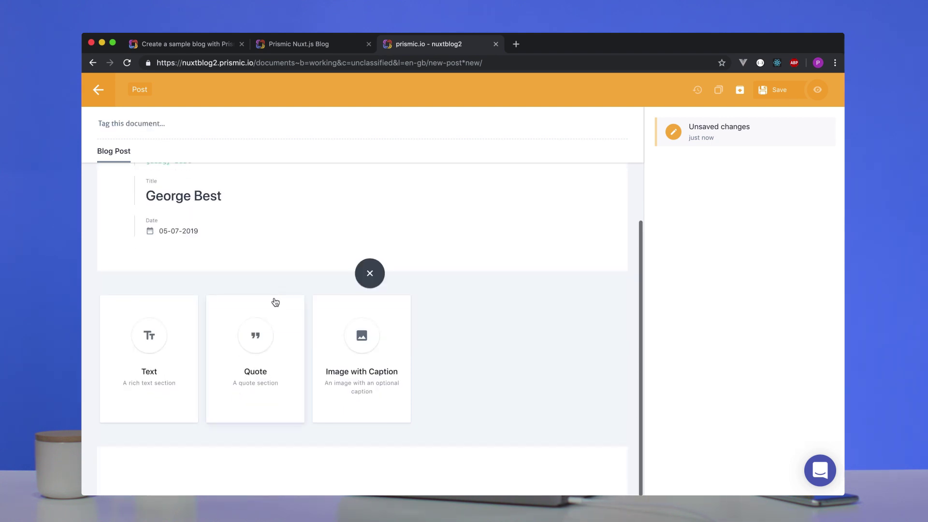
# - Add a Text slice holding the opening George Best paragraph copied from TextEdit
pyautogui.click(164, 338)
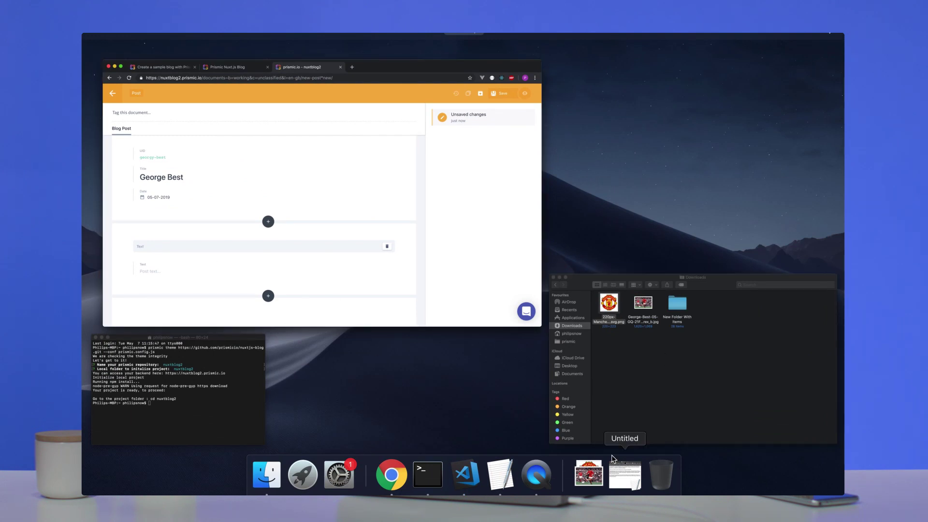
pyautogui.click(628, 473)
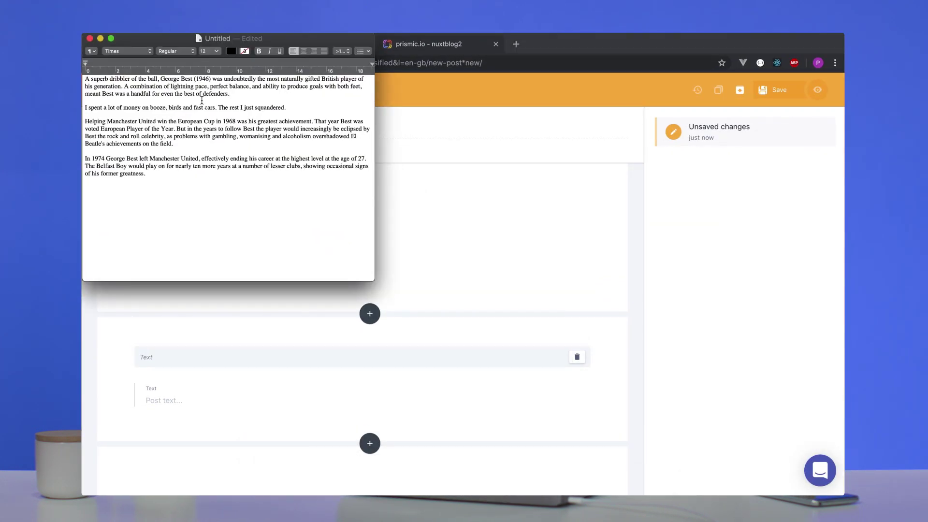
pyautogui.tripleClick(201, 94)
pyautogui.press('super+c')
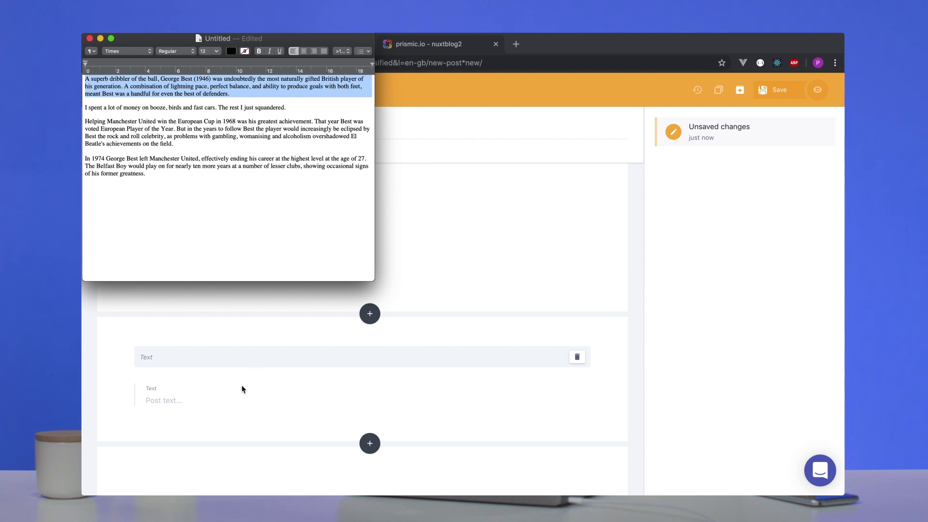
pyautogui.click(191, 402)
pyautogui.press('super+v')
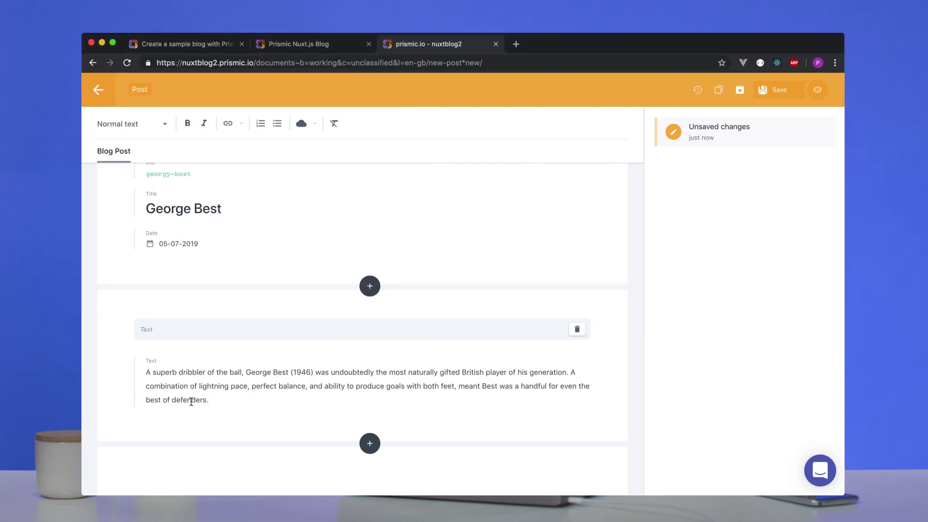
# - Add a Quote slice with Best's line about booze, birds and fast cars
pyautogui.click(372, 446)
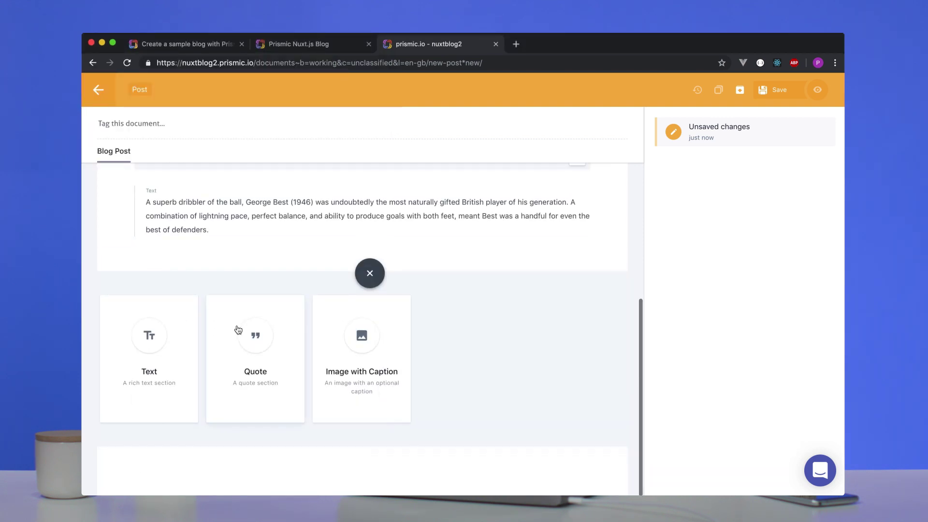
pyautogui.click(238, 328)
pyautogui.hotkey('ctrl', 'Up')
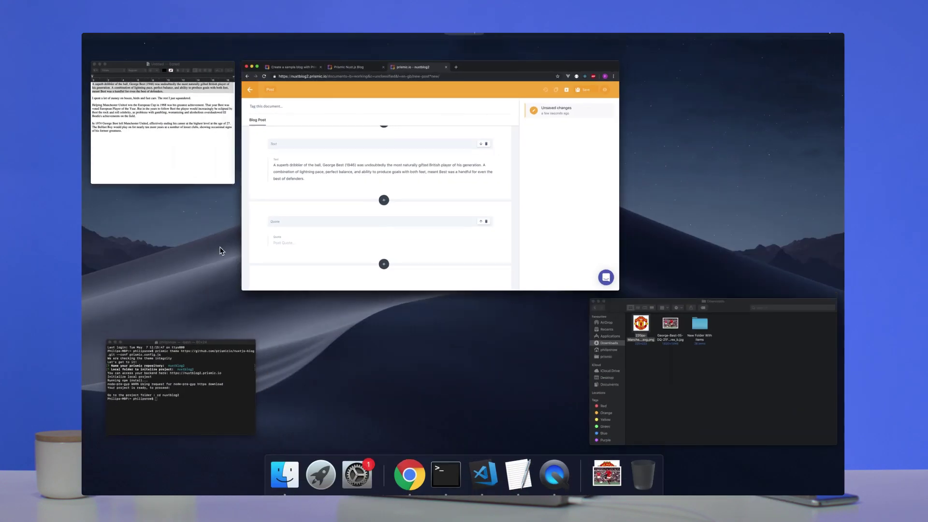
pyautogui.click(210, 167)
pyautogui.tripleClick(224, 104)
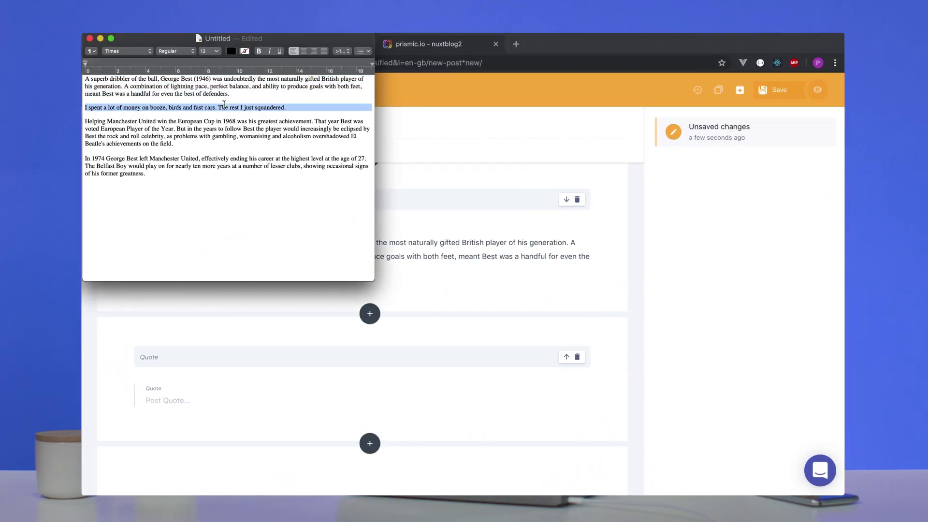
pyautogui.press('super+c')
pyautogui.click(404, 201)
pyautogui.click(174, 394)
pyautogui.press('super+v')
# - Add an Image with Caption section holding the uploaded George Best photo from Downloads
pyautogui.click(370, 444)
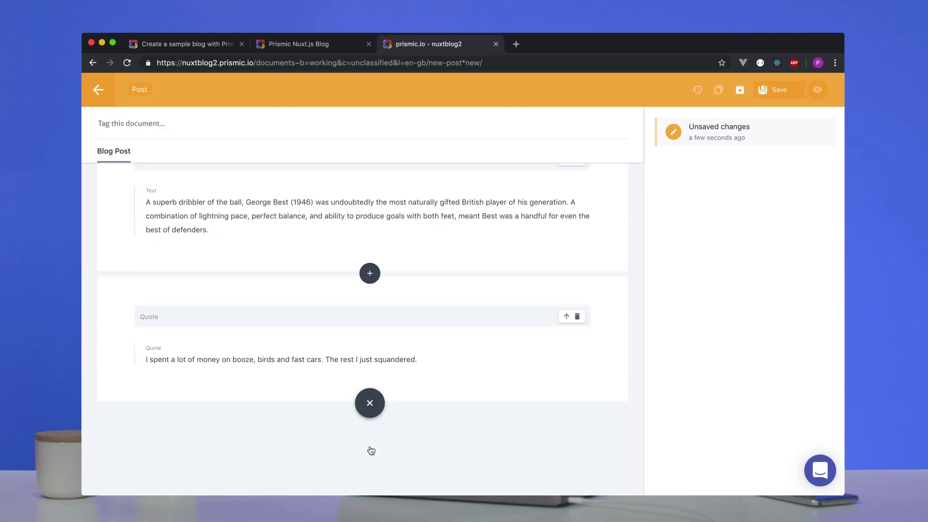
pyautogui.click(372, 355)
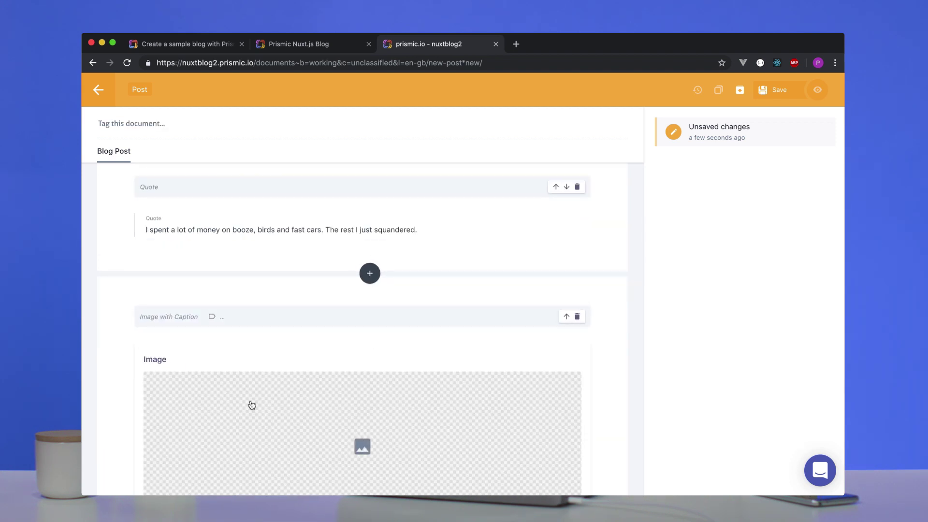
pyautogui.click(343, 312)
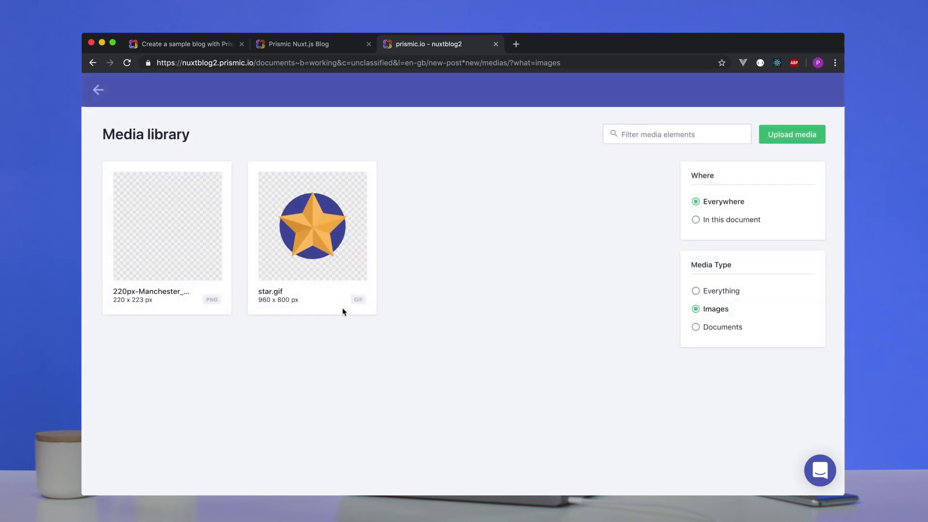
pyautogui.hotkey('ctrl', 'Up')
pyautogui.click(689, 332)
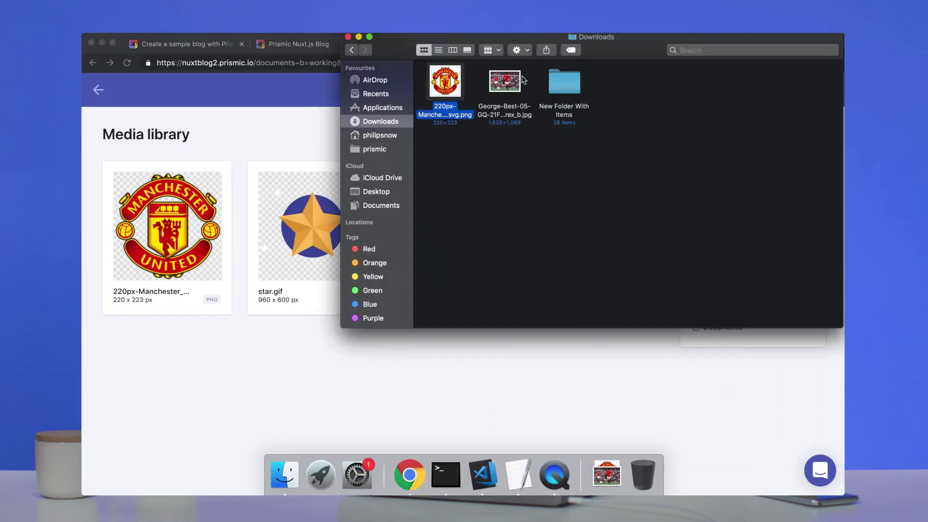
pyautogui.moveTo(504, 86); pyautogui.dragTo(263, 234)
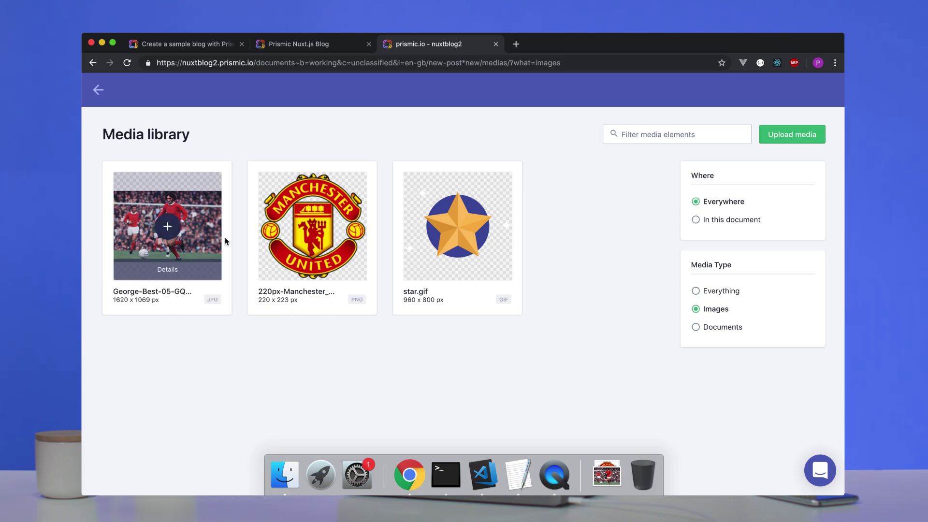
pyautogui.click(174, 231)
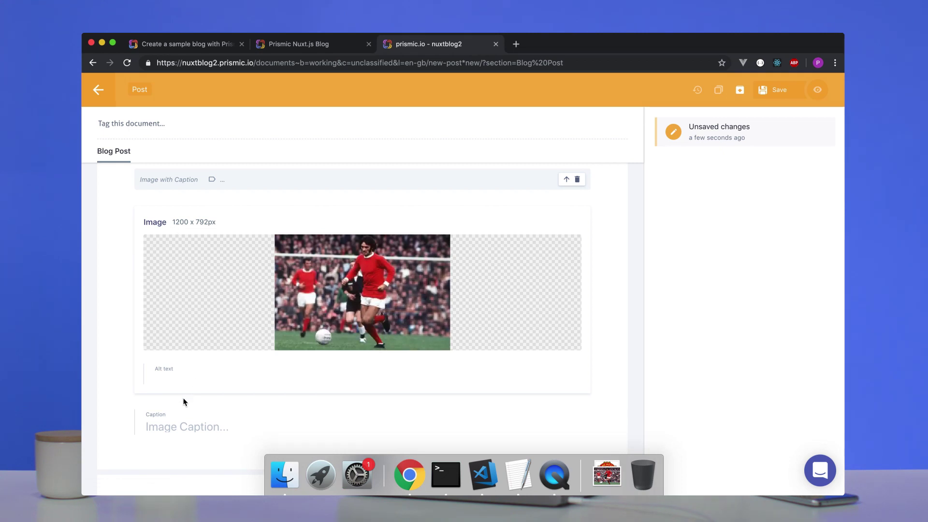
# - Caption the image 'Georgy ON the wing', fixing a typo along the way
pyautogui.click(175, 427)
pyautogui.write('Georg')
pyautogui.press('BackSpace')
pyautogui.press('BackSpace')
pyautogui.press('BackSpace')
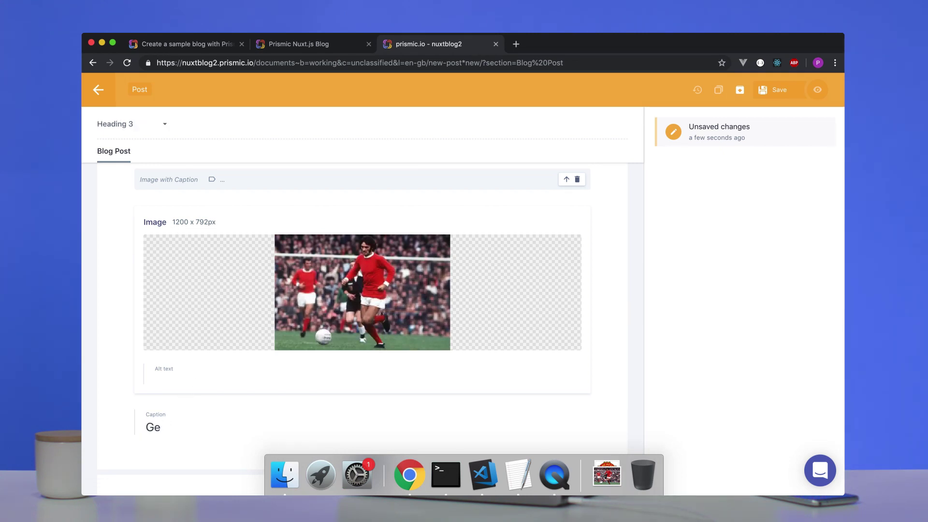
pyautogui.write('orgy ON the wing')
# - Add a Text section below the image caption
pyautogui.scroll(-1, 249, 348)
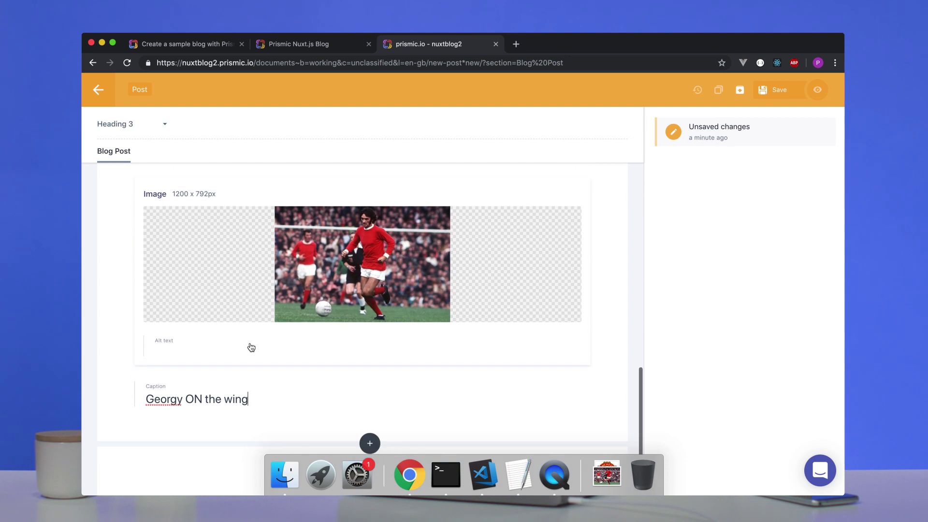
pyautogui.click(371, 446)
pyautogui.scroll(-5, 416, 373)
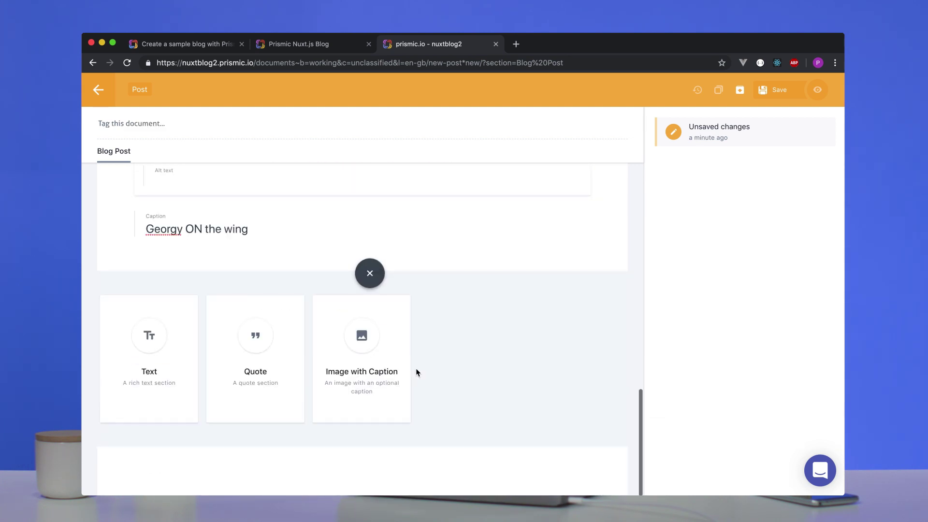
pyautogui.click(149, 323)
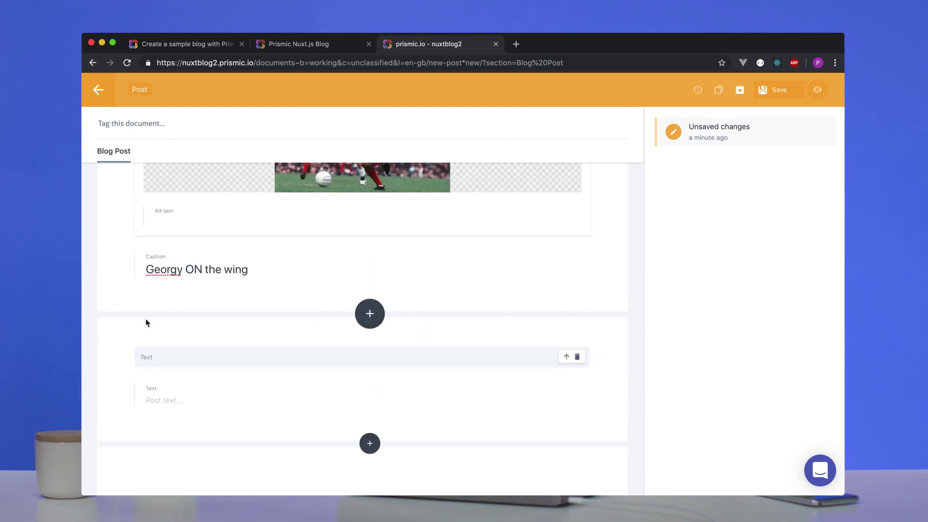
# - Copy the draft's last two paragraphs from TextEdit and paste them into the Text section
pyautogui.hotkey('ctrl', 'Up')
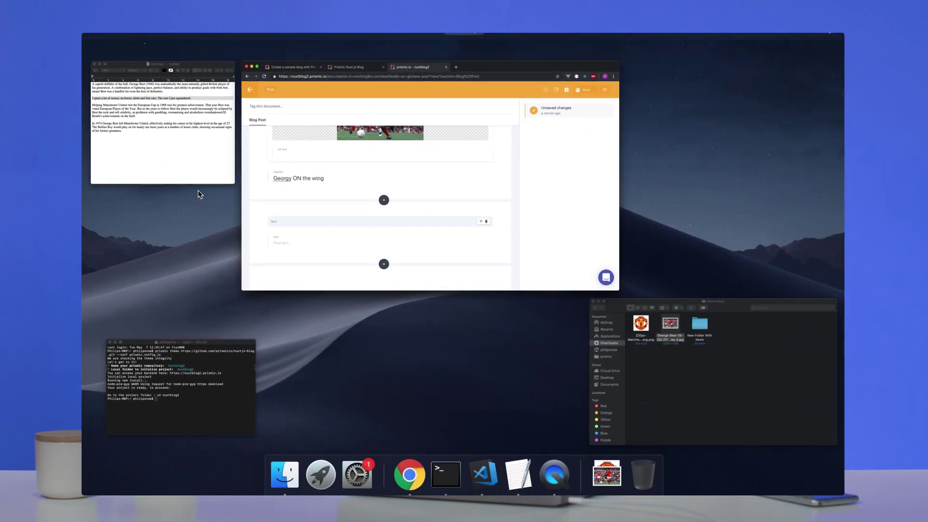
pyautogui.click(190, 160)
pyautogui.moveTo(167, 171); pyautogui.dragTo(83, 123)
pyautogui.click(287, 402)
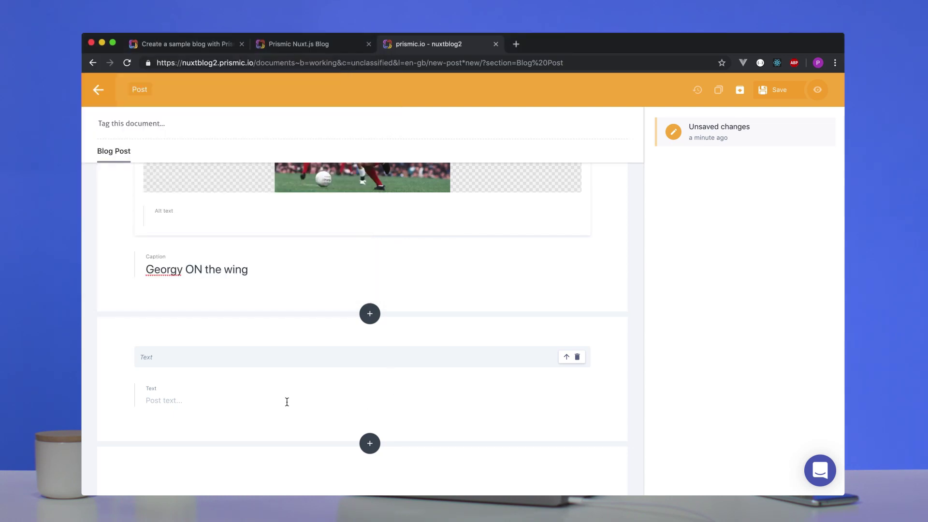
pyautogui.press('super+v')
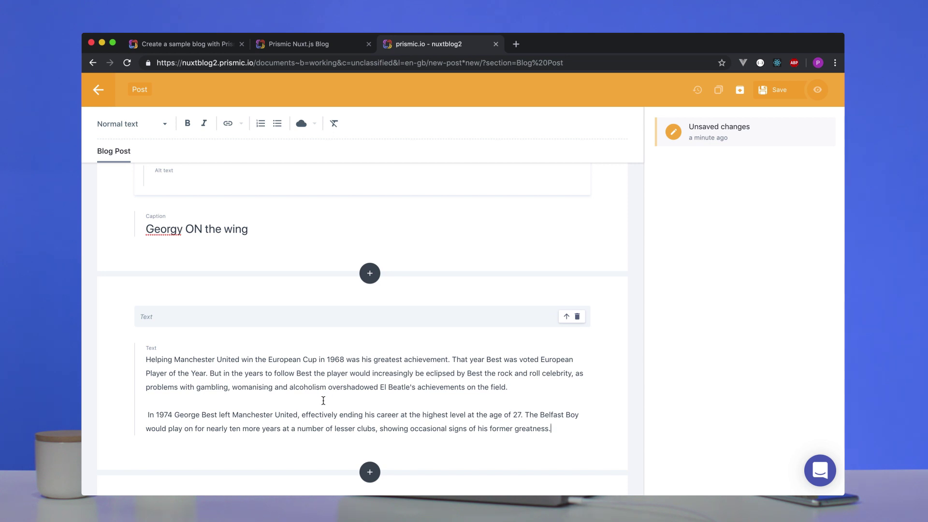
pyautogui.scroll(10, 324, 400)
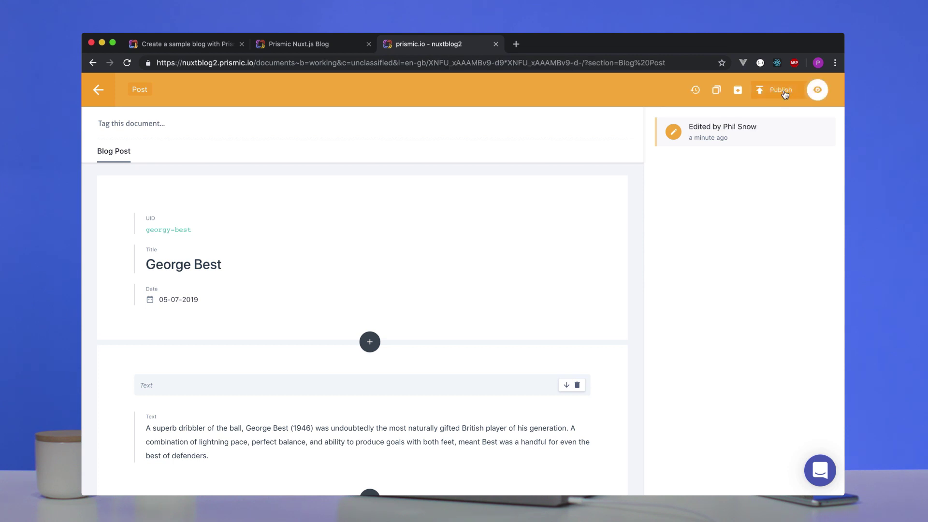
# - Save and publish the George Best post, then go to the Prismic Nuxt.js Blog tab
pyautogui.click(785, 94)
pyautogui.click(643, 201)
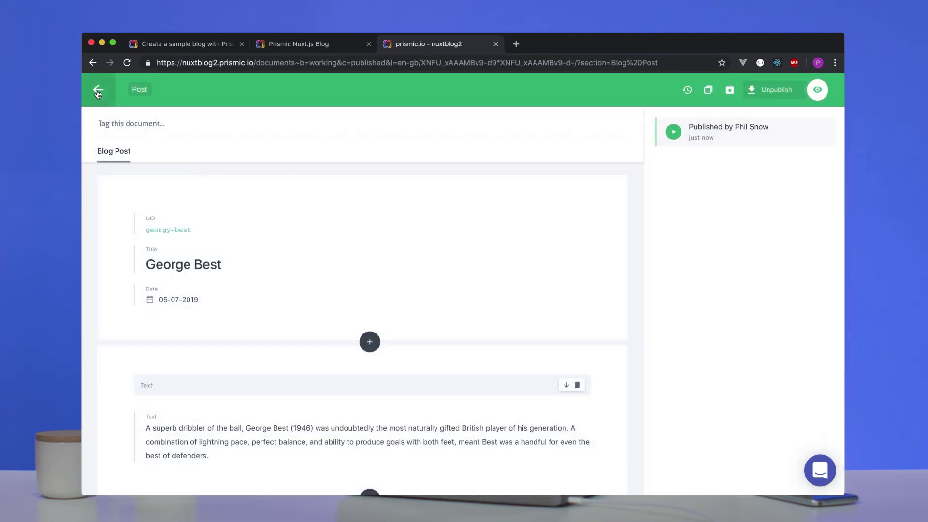
pyautogui.click(98, 90)
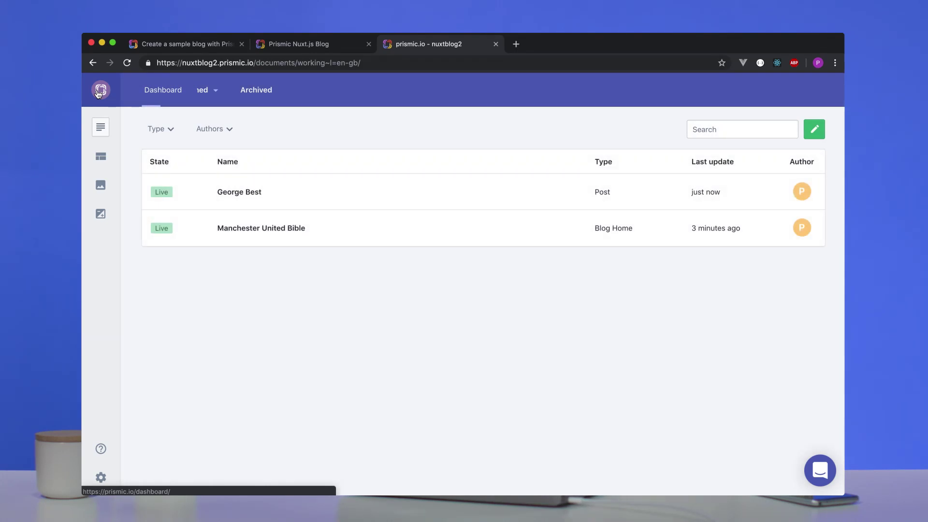
pyautogui.click(298, 45)
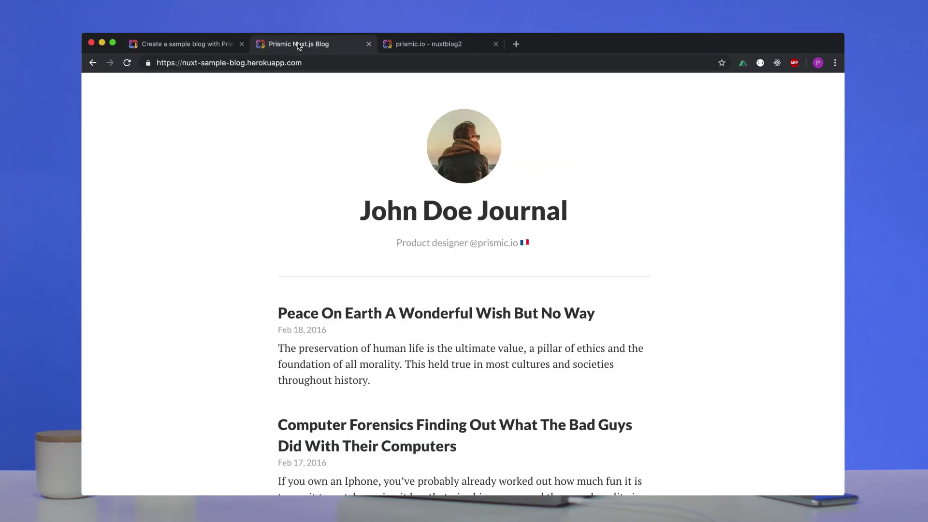
# - Copy the npm install and npm run dev commands from the guide's 'Run the blog' section
pyautogui.click(203, 45)
pyautogui.scroll(-3, 222, 167)
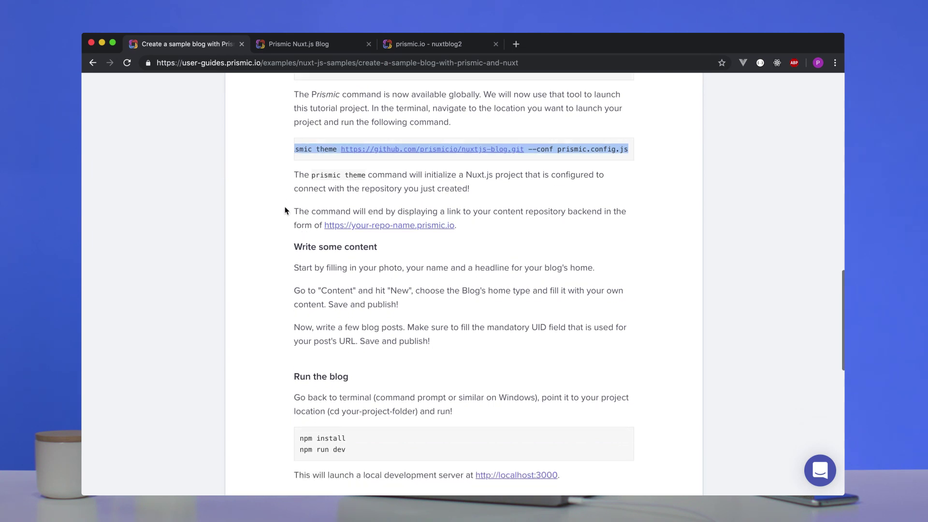
pyautogui.scroll(-4, 286, 211)
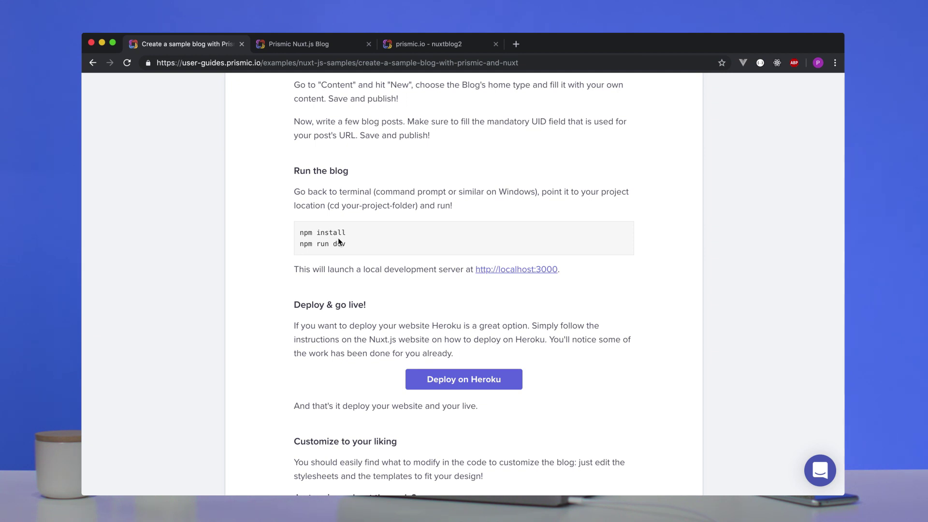
pyautogui.moveTo(354, 247); pyautogui.dragTo(294, 232)
pyautogui.press('super+c')
pyautogui.hotkey('ctrl', 'Up')
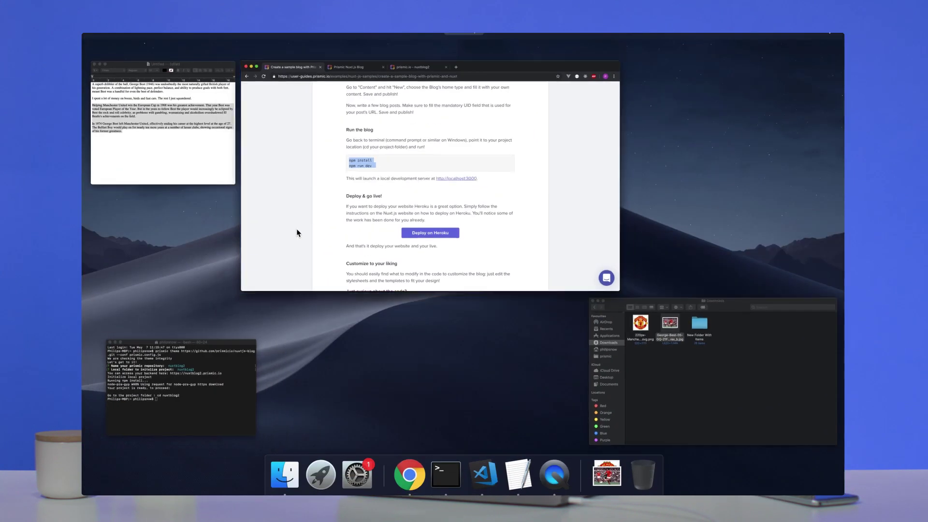
# - In Terminal, enter nuxtblog2 and run npm install, npm run dev and npm audit fix
pyautogui.click(232, 382)
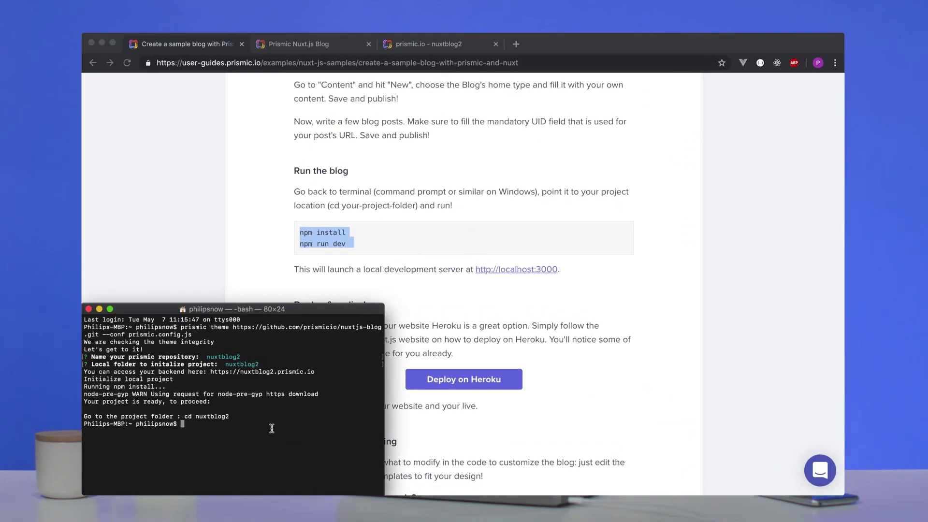
pyautogui.write('cd nuxt')
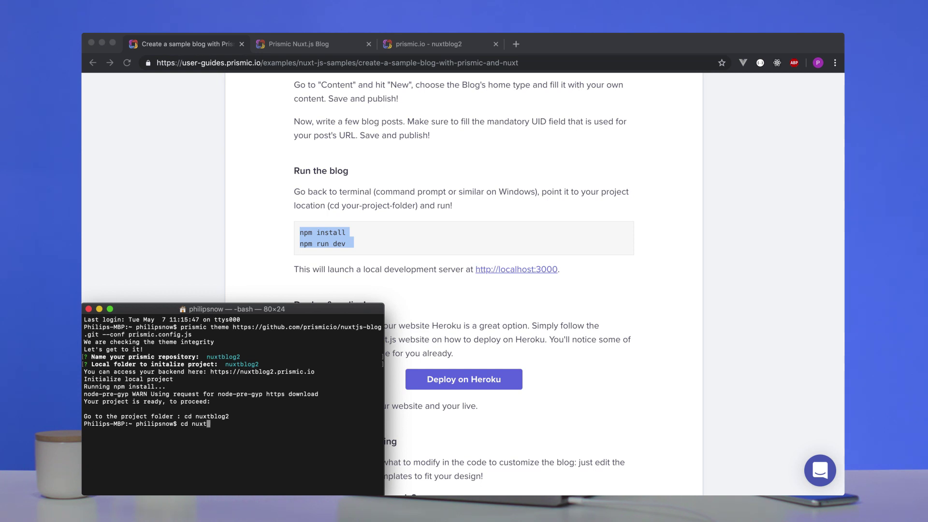
pyautogui.write('blog2')
pyautogui.press('Return')
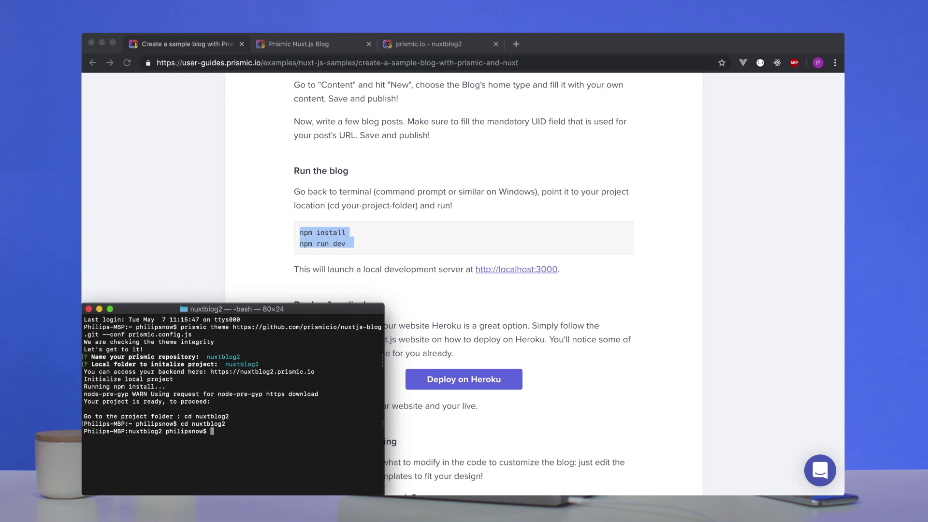
pyautogui.press('super+v')
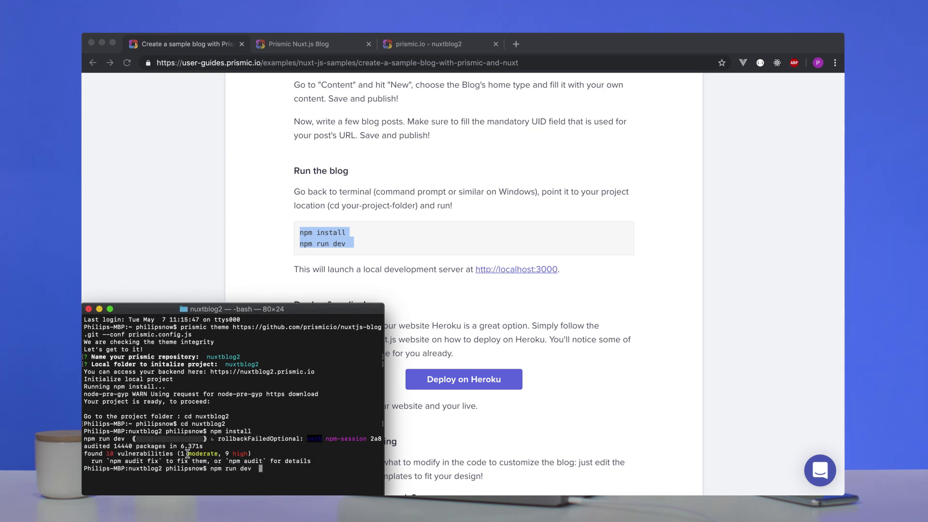
pyautogui.write('npm audit')
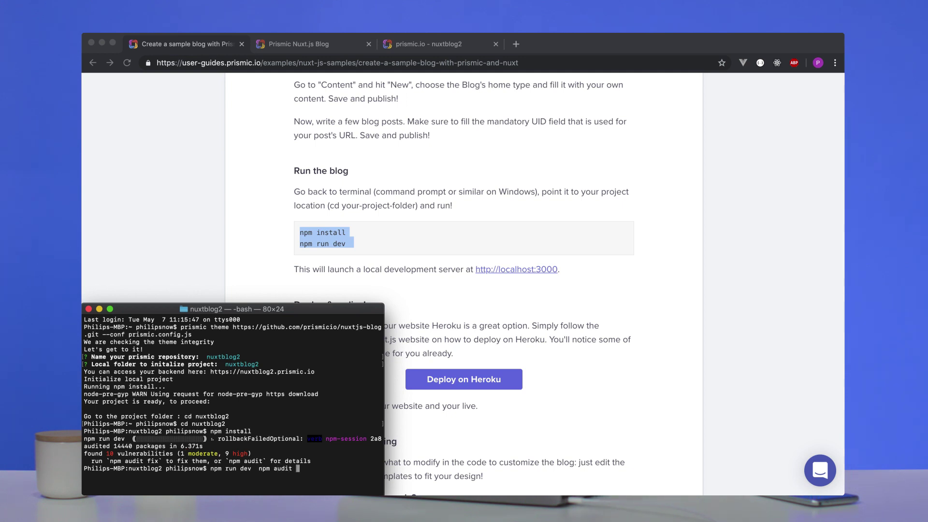
pyautogui.write(' fix')
pyautogui.press('Return')
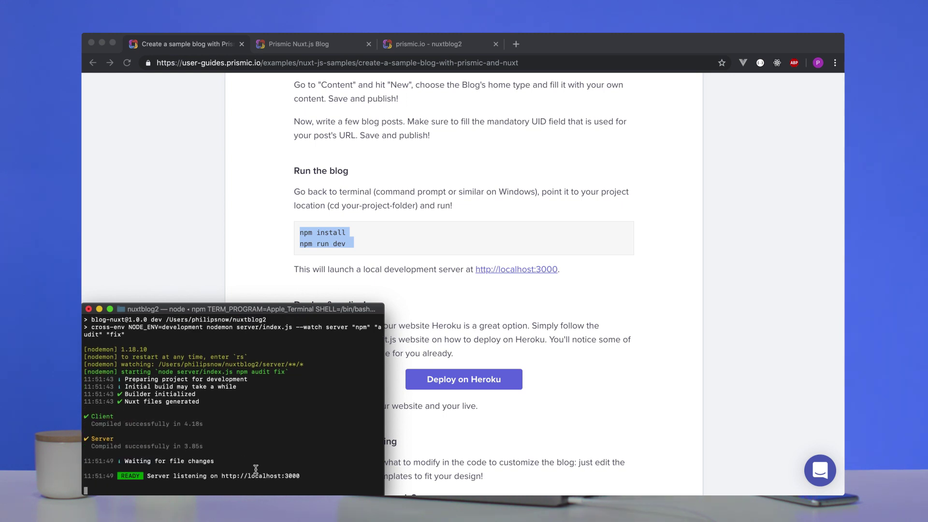
# - Open localhost:3000 and the George Best post, scrolling through its quote, photo, caption and text
pyautogui.keyDown('super'); pyautogui.click(265, 475); pyautogui.keyUp('super')
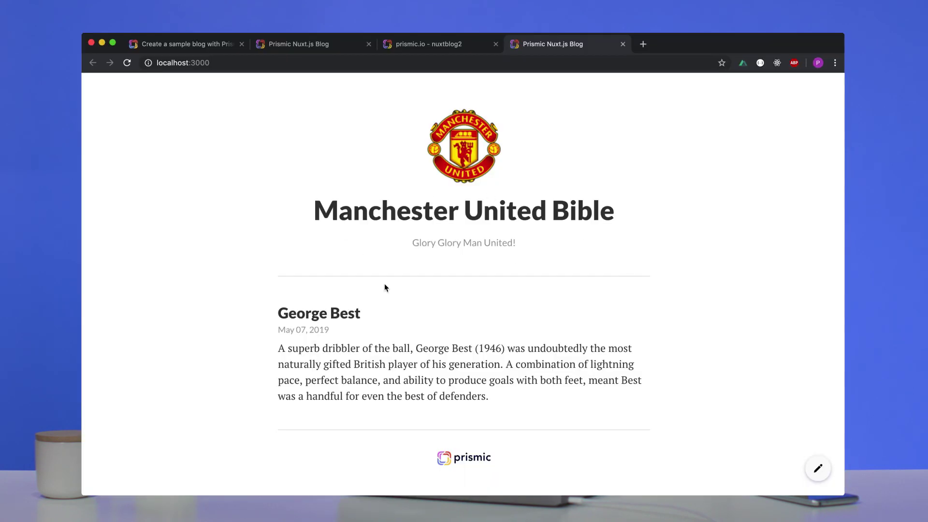
pyautogui.click(345, 355)
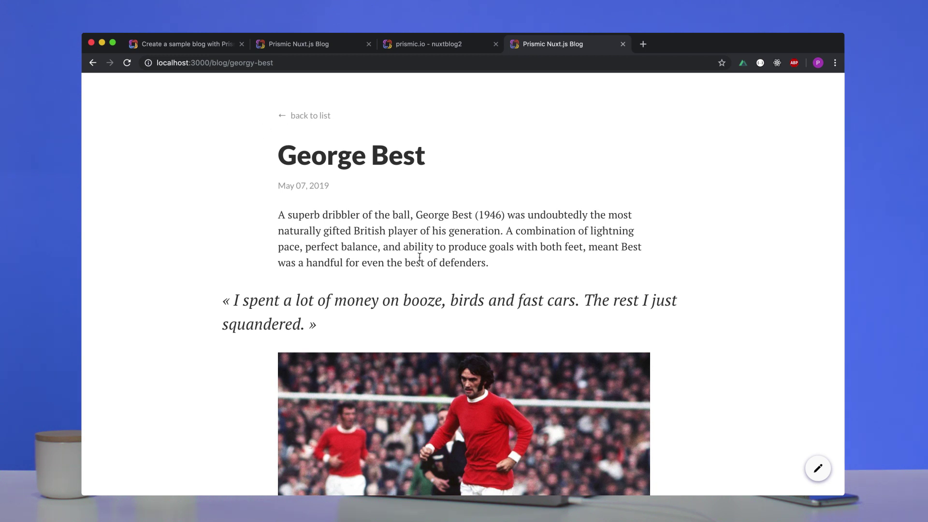
pyautogui.scroll(-3, 420, 257)
pyautogui.scroll(-5, 425, 222)
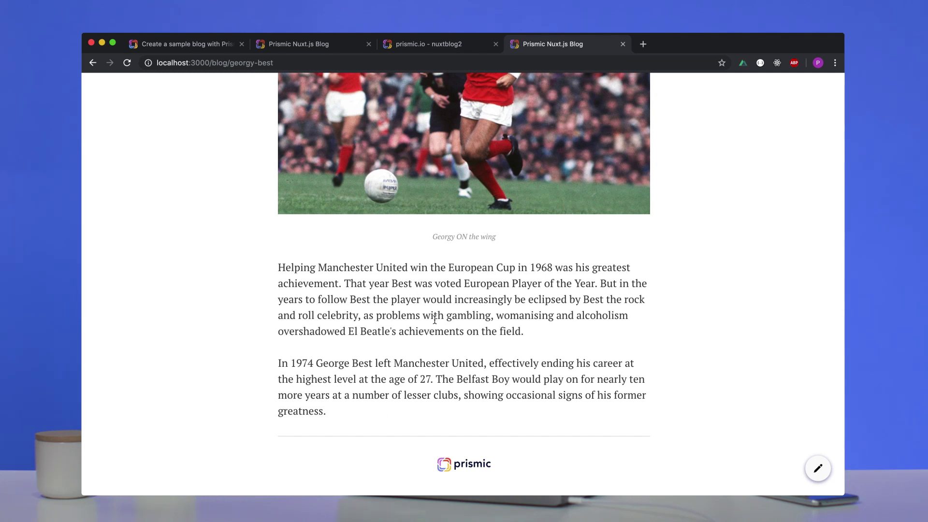
pyautogui.scroll(15, 435, 321)
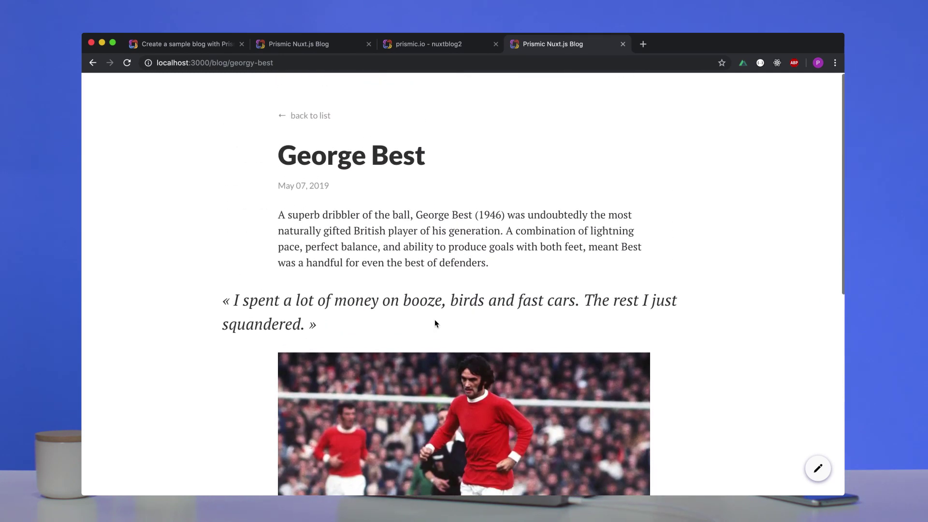
pyautogui.scroll(-1, 435, 323)
pyautogui.scroll(-2, 507, 306)
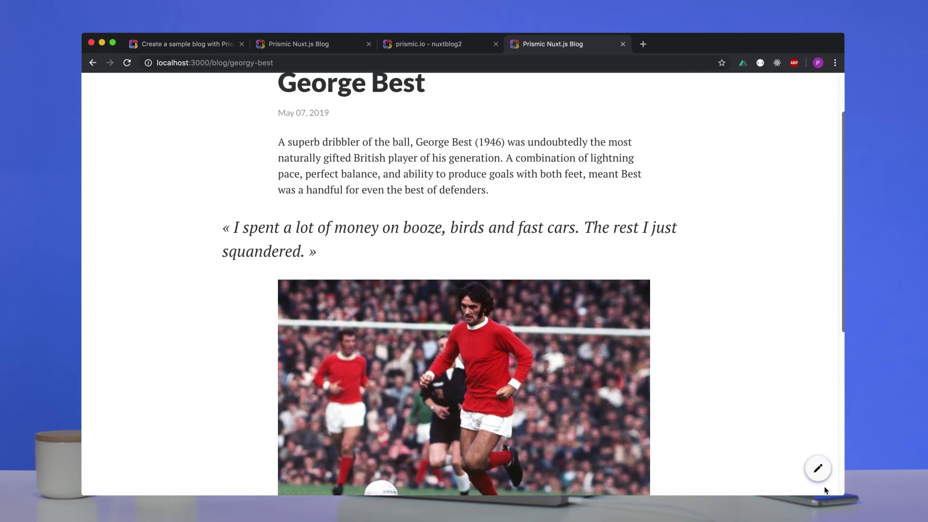
# - Open the post in Prismic and append 'is the best' to its title
pyautogui.click(821, 476)
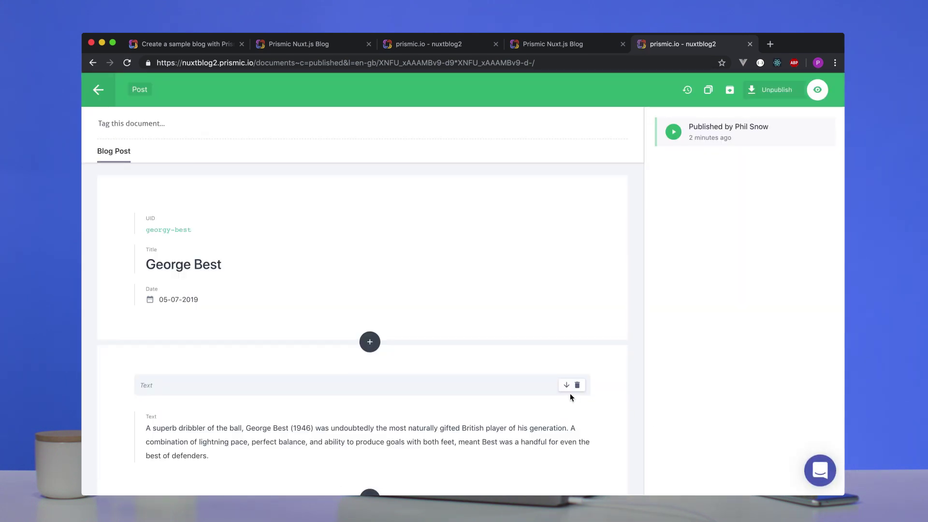
pyautogui.click(258, 271)
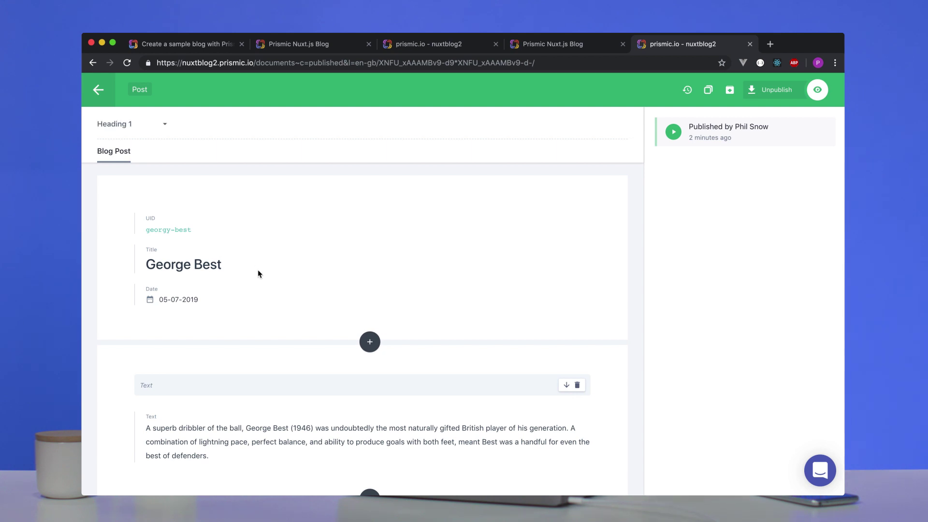
pyautogui.write('is')
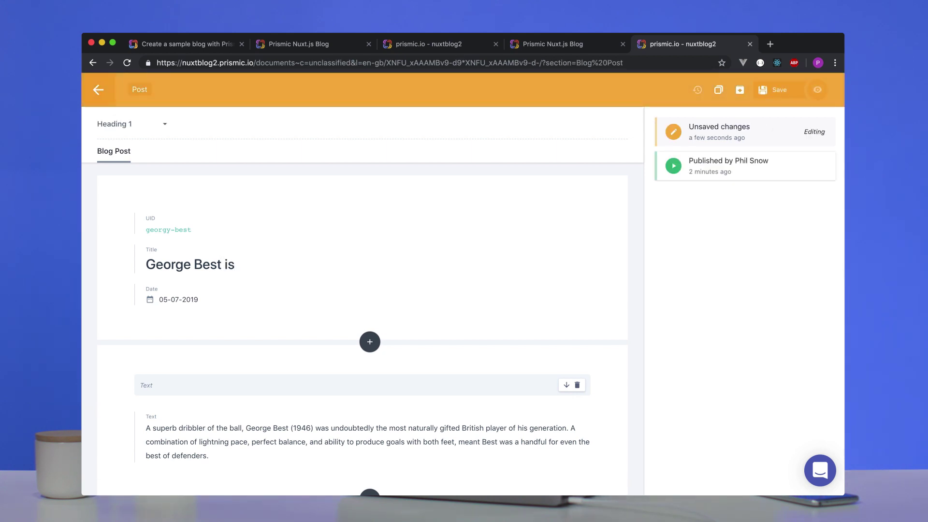
pyautogui.write(' the best.')
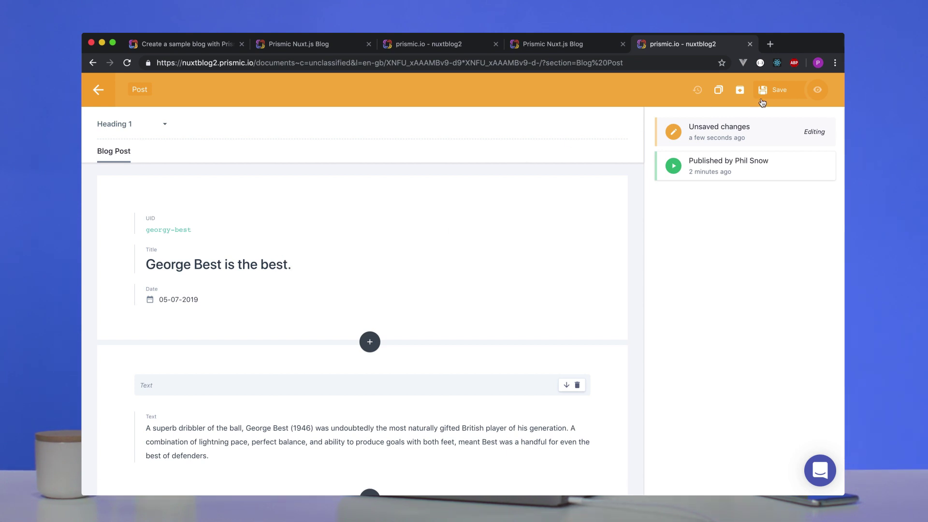
# - Save and publish the retitled post, then return to the local blog tab
pyautogui.click(782, 91)
pyautogui.click(782, 91)
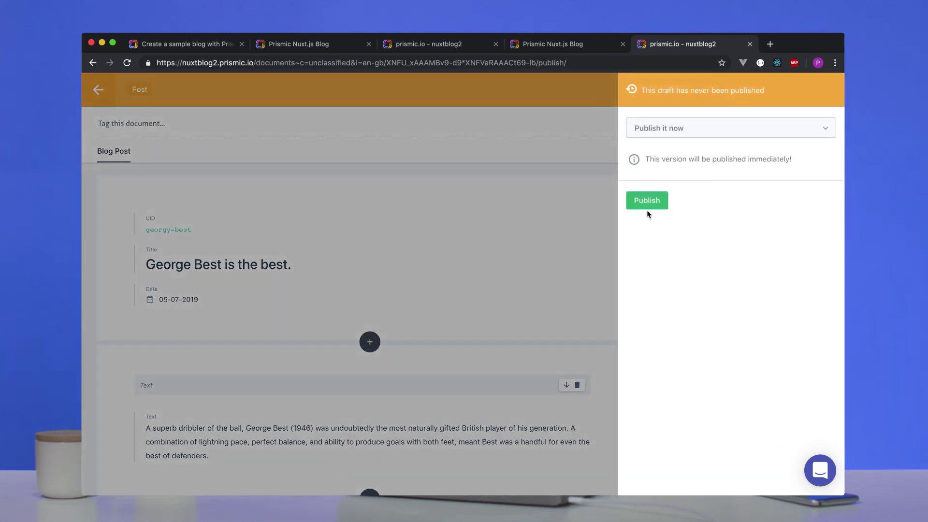
pyautogui.click(647, 205)
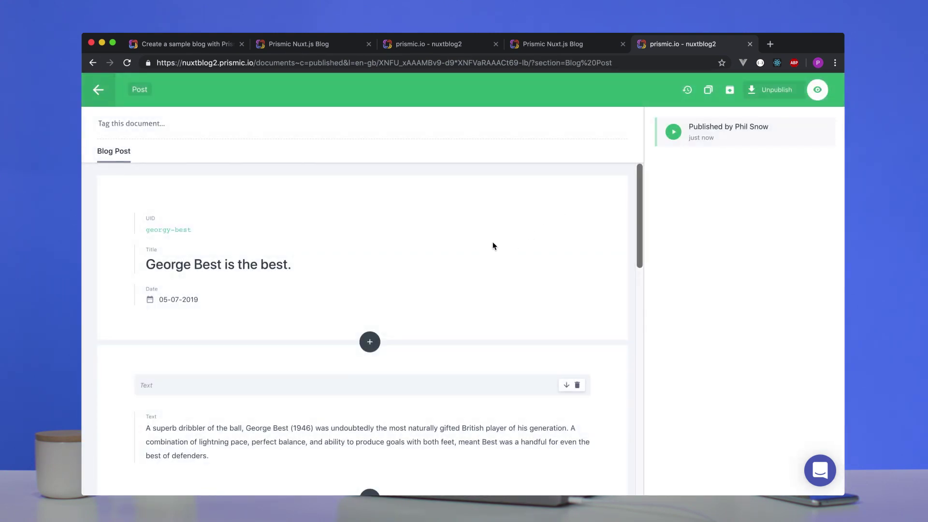
pyautogui.click(572, 50)
# - Reload the localhost post and scroll to the top to see 'George Best is the best.'
pyautogui.click(467, 65)
pyautogui.press('Return')
pyautogui.scroll(3, 437, 141)
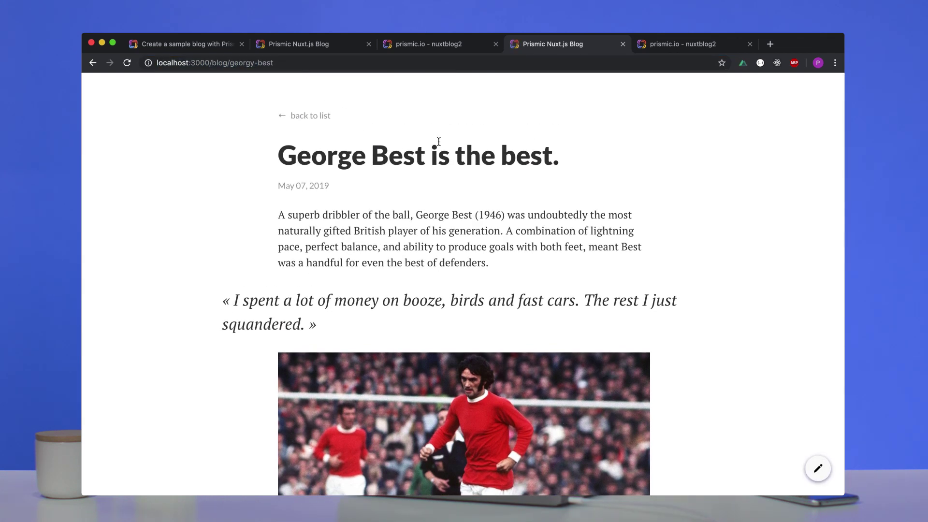